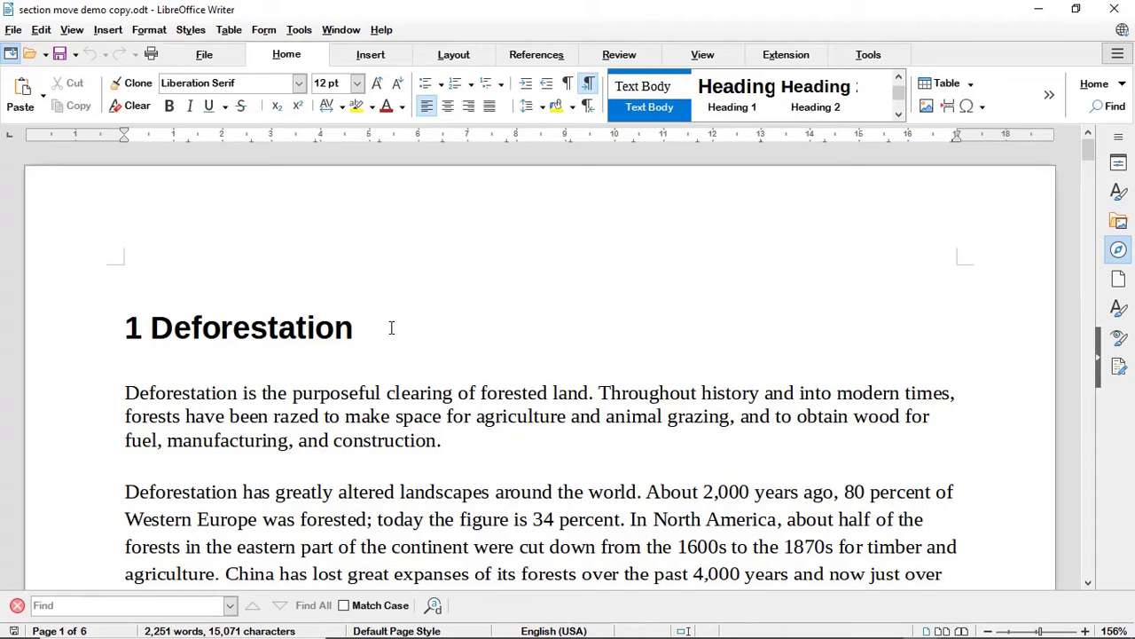
Review the numbered chapter and section headings from Deforestation onward and the temperature map's numbered figure caption in the Climate Change chapter.
scroll(450, 347, down, 5)
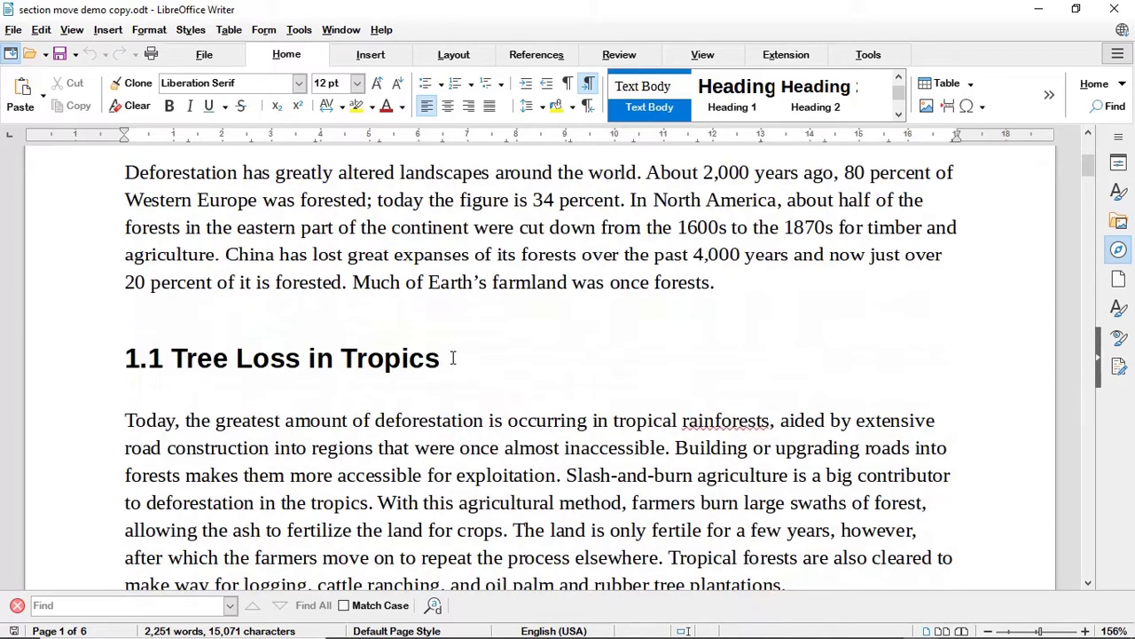
scroll(453, 357, down, 2)
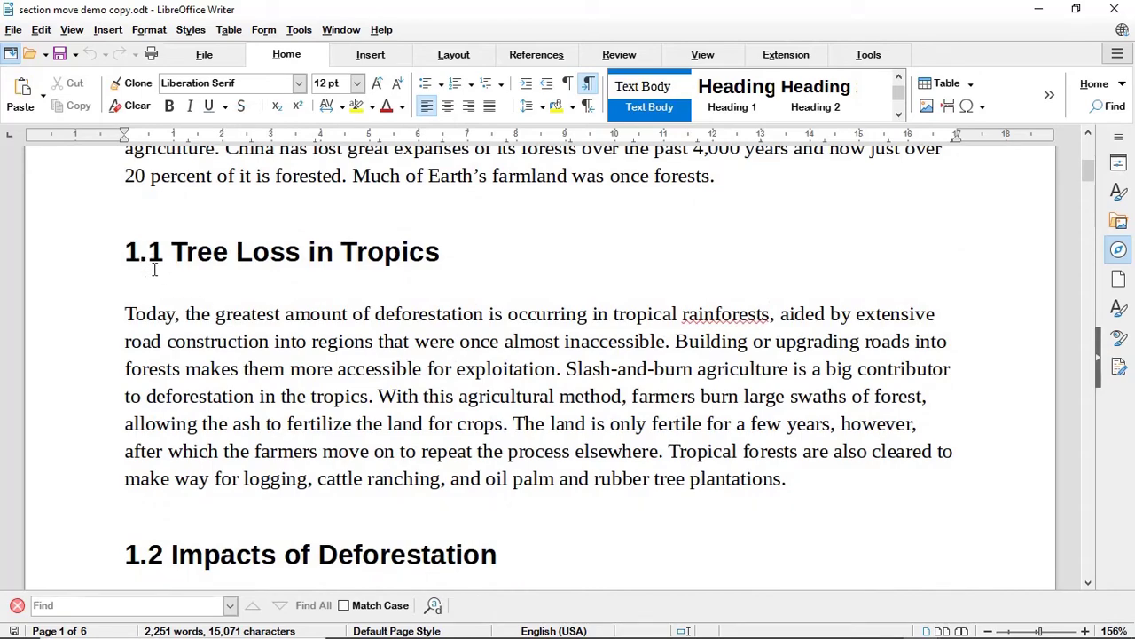
scroll(154, 269, down, 4)
scroll(288, 348, down, 15)
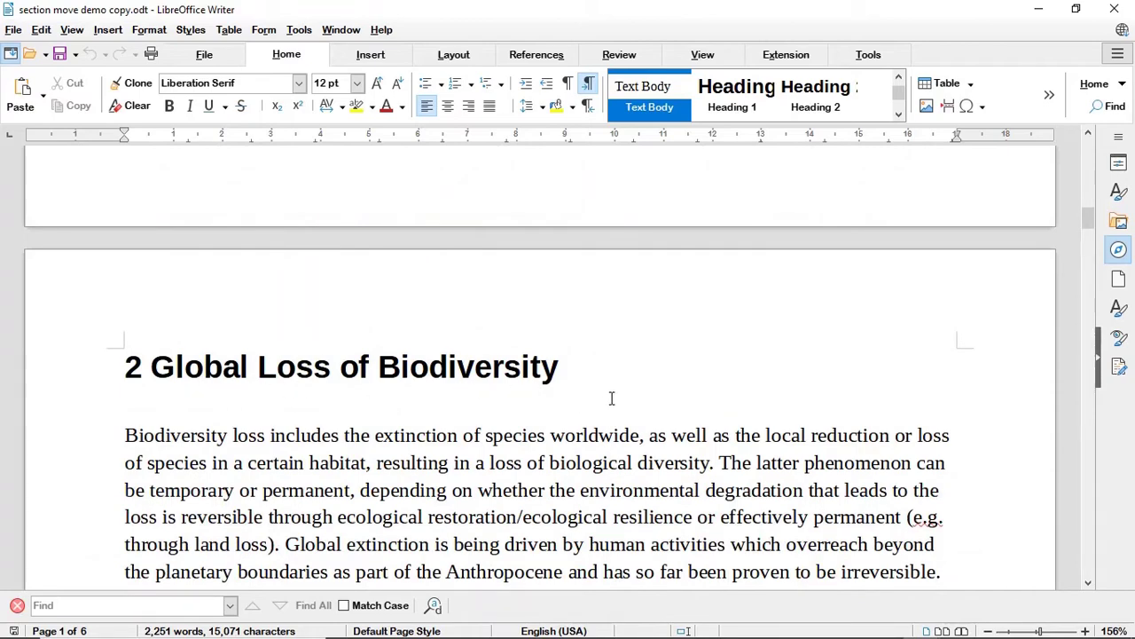
drag(1091, 237, 1067, 310)
scroll(450, 294, down, 10)
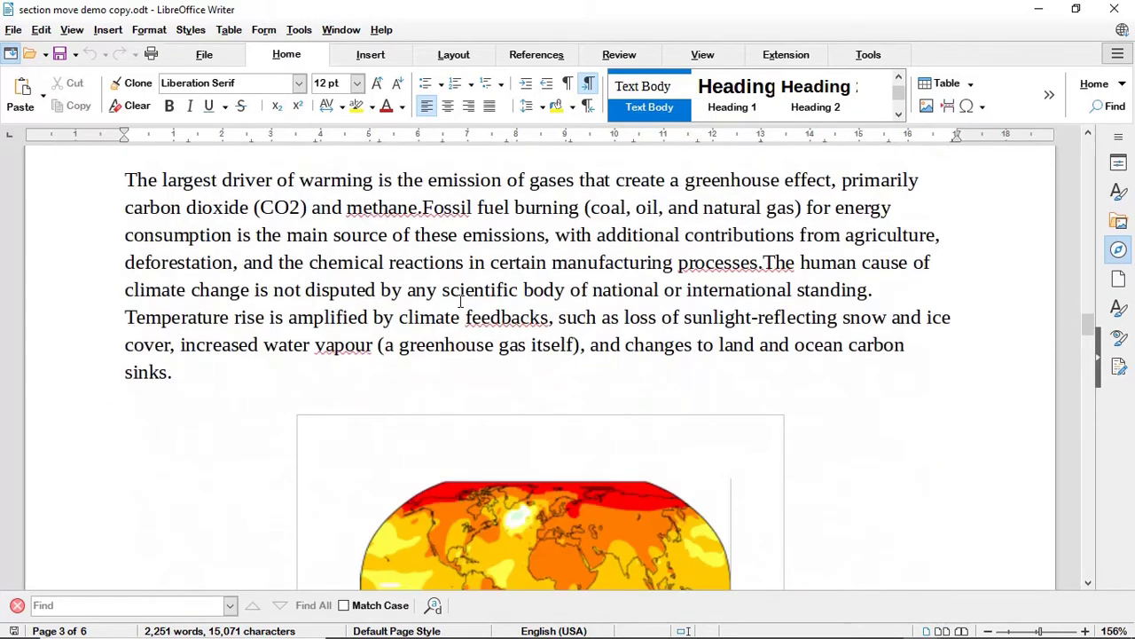
scroll(382, 257, down, 2)
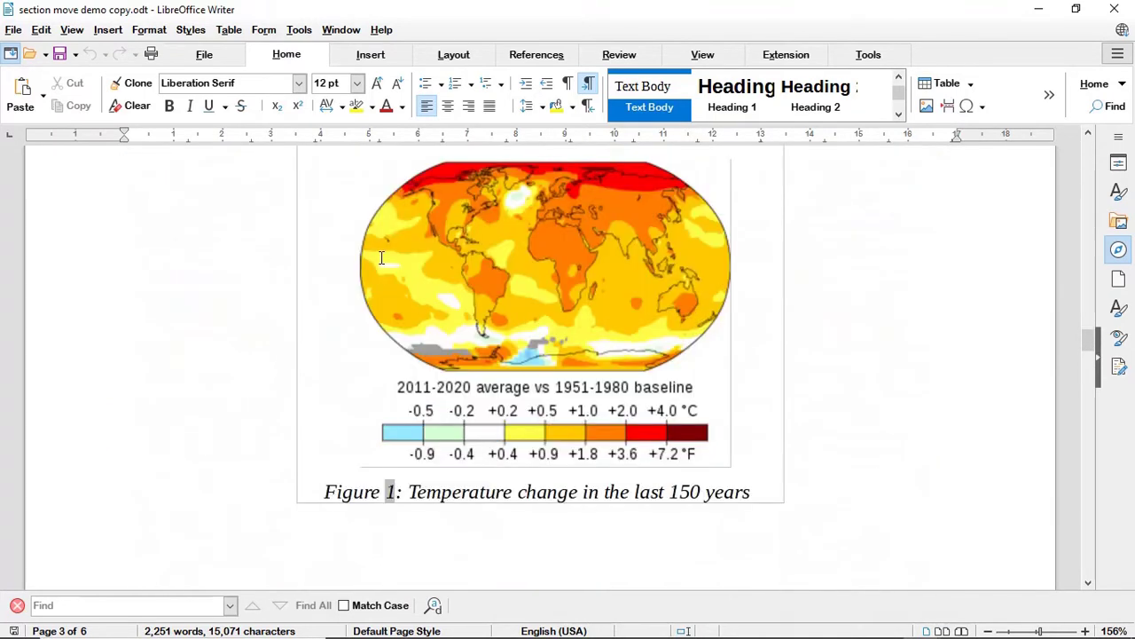
click(392, 494)
click(355, 491)
Review the Electronic Waste chapter's numbered headings and the figure caption under the discarded electronic equipment photo.
drag(1084, 346, 1037, 479)
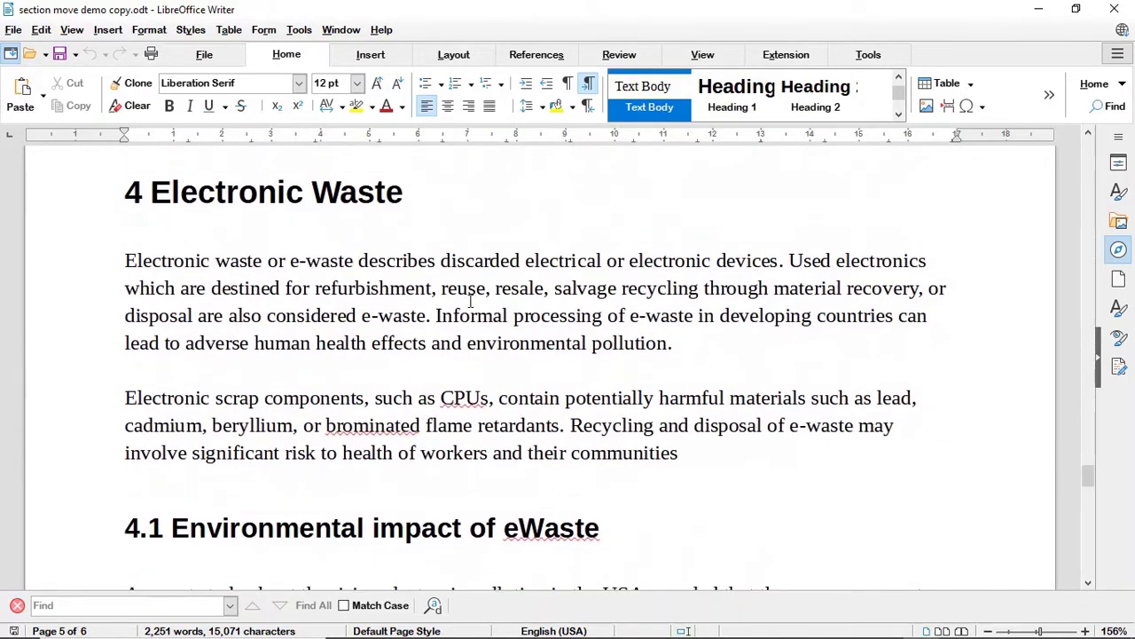
scroll(347, 273, down, 10)
scroll(348, 269, down, 4)
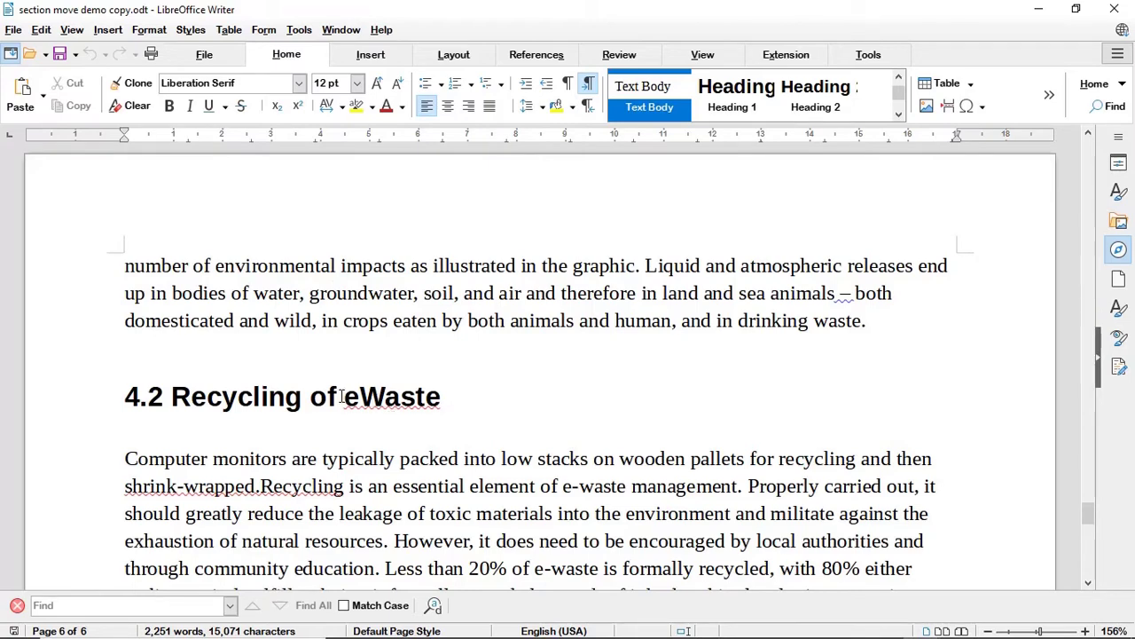
scroll(346, 396, down, 10)
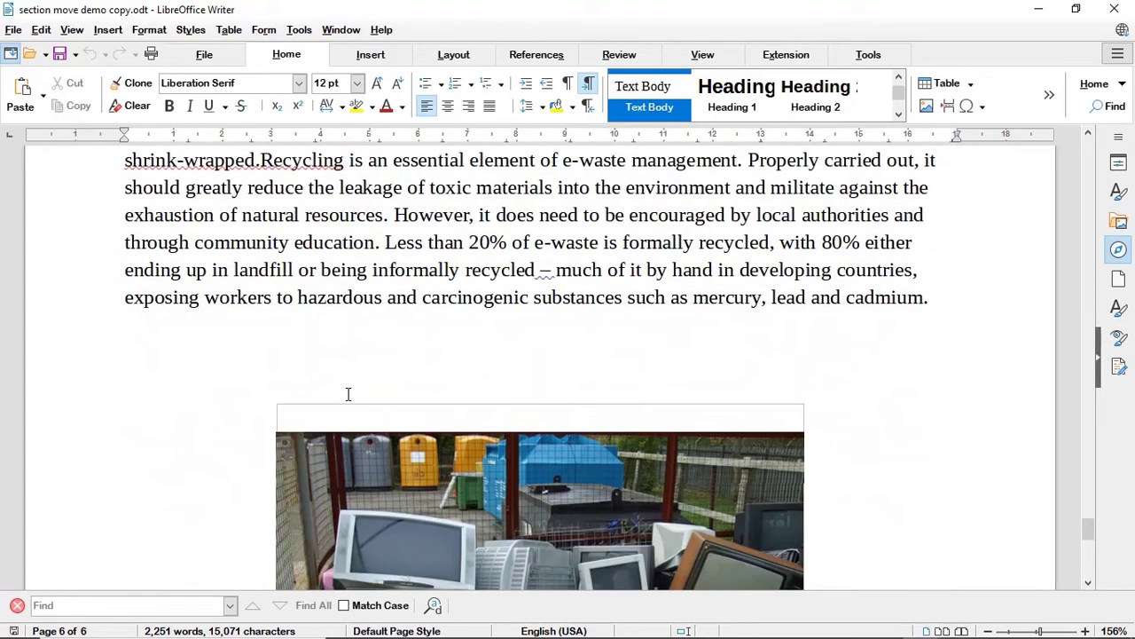
scroll(349, 393, down, 5)
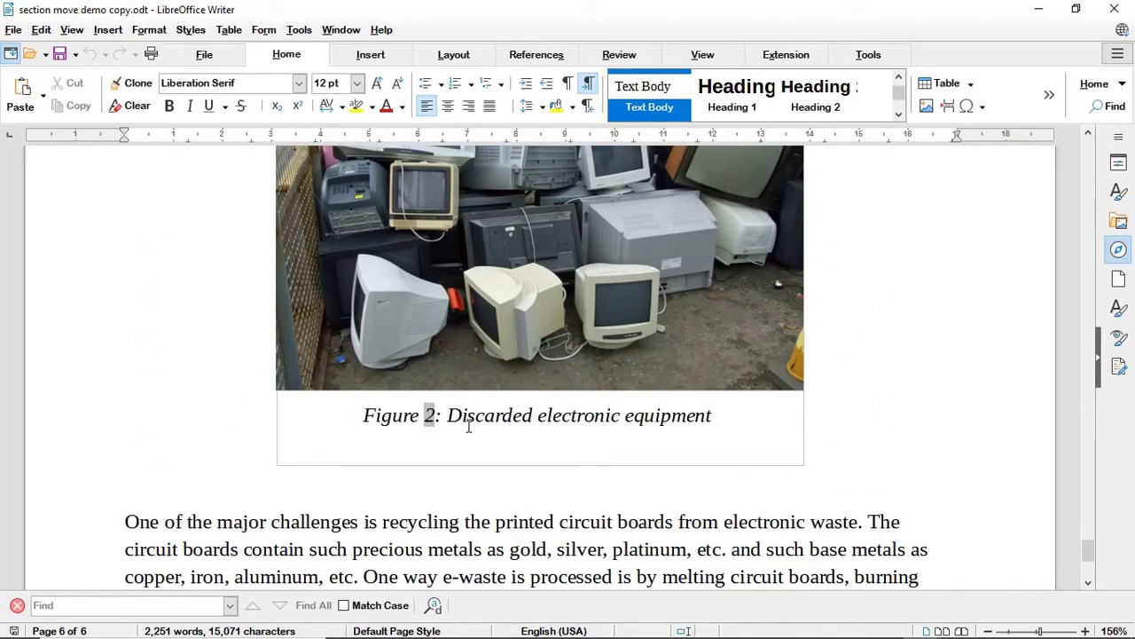
scroll(543, 373, down, 5)
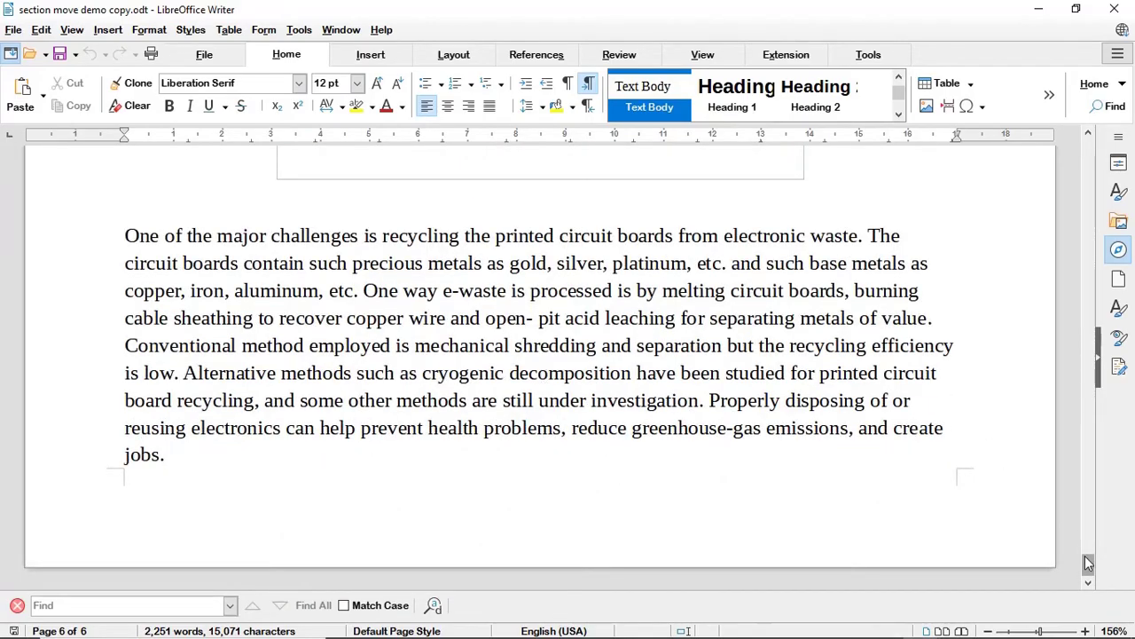
Check which heading styles are applied to the Deforestation chapter title and its Tree Loss in Tropics section, and skim the following chapters.
drag(1085, 563, 1093, 153)
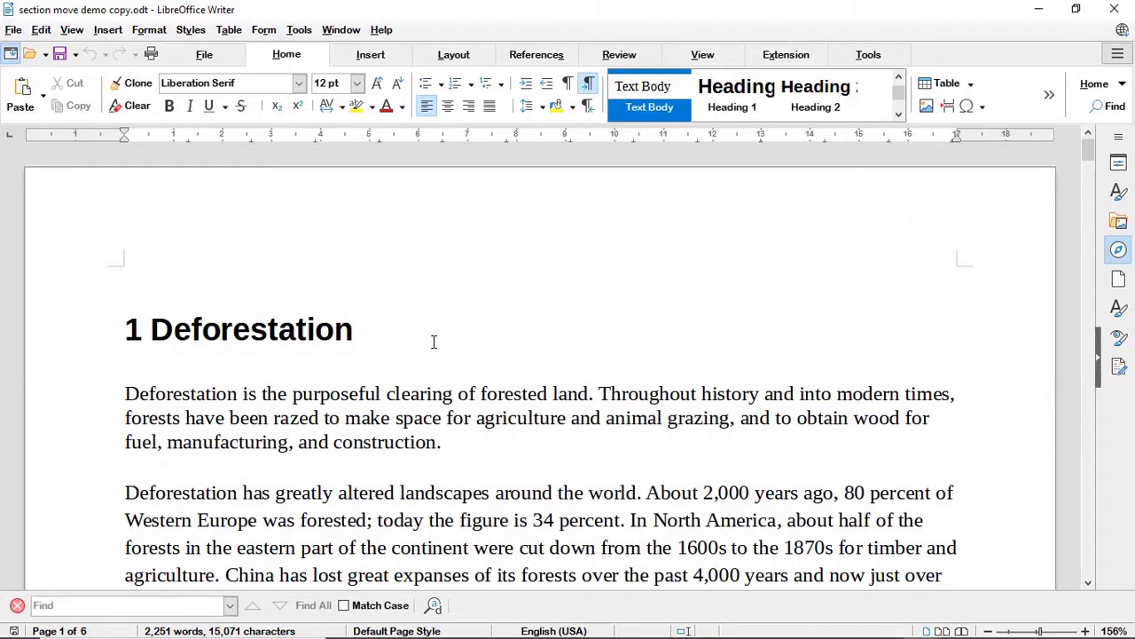
click(372, 336)
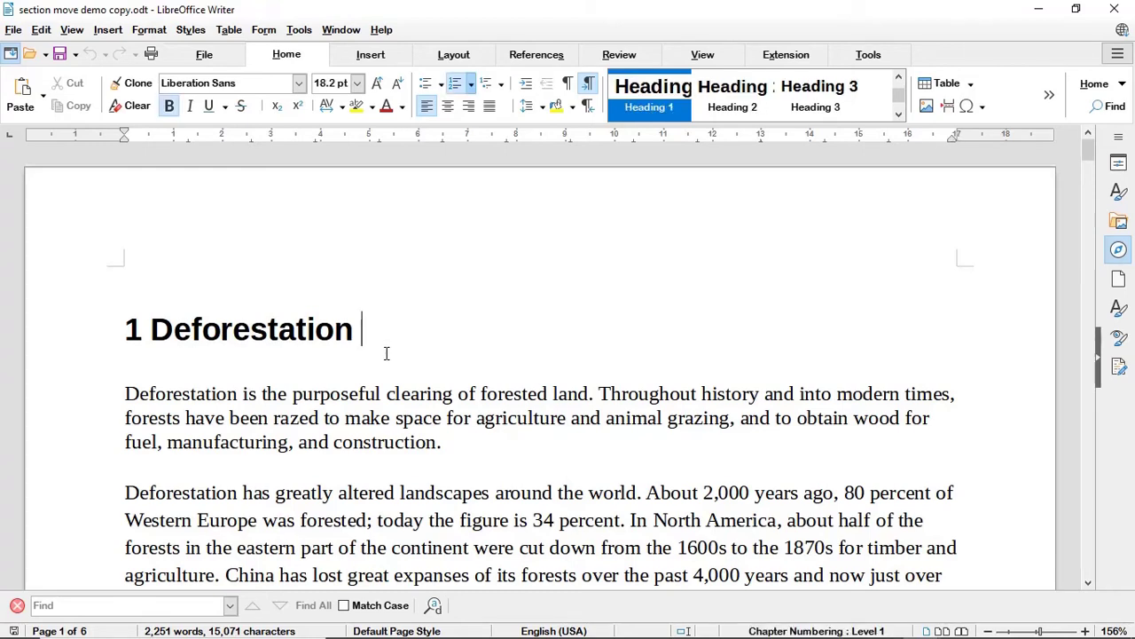
drag(365, 329, 144, 330)
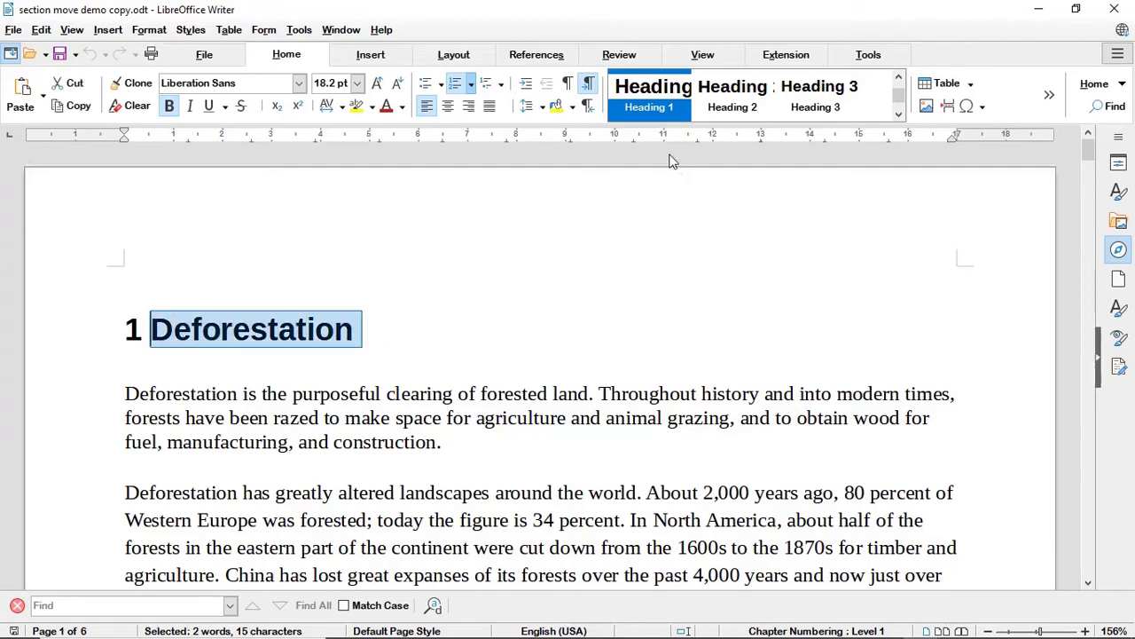
scroll(472, 296, down, 9)
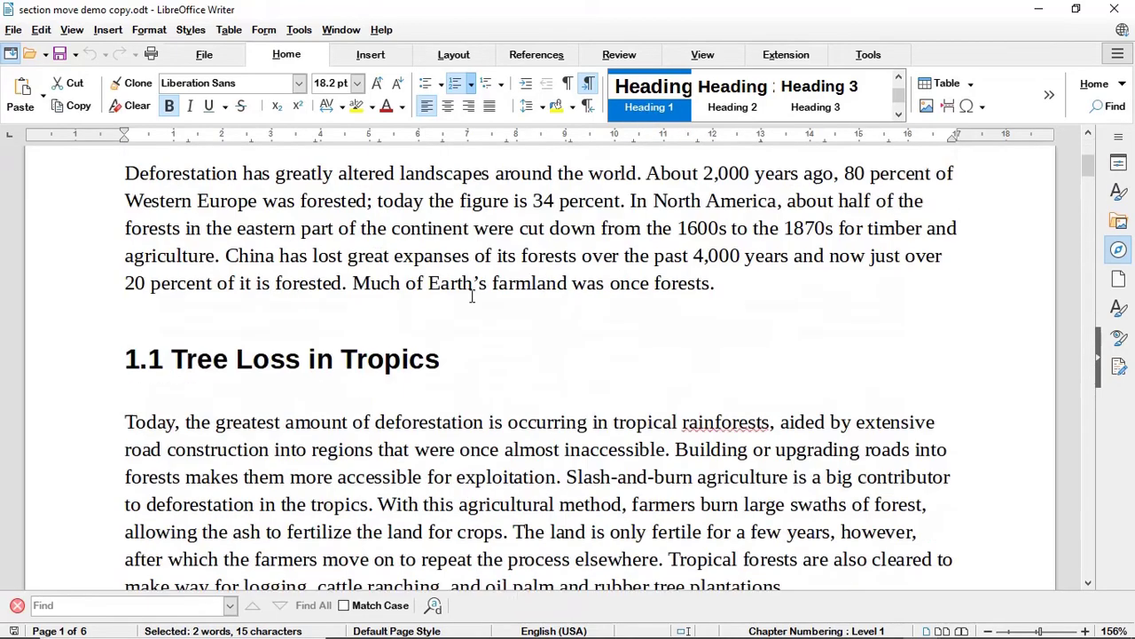
click(448, 255)
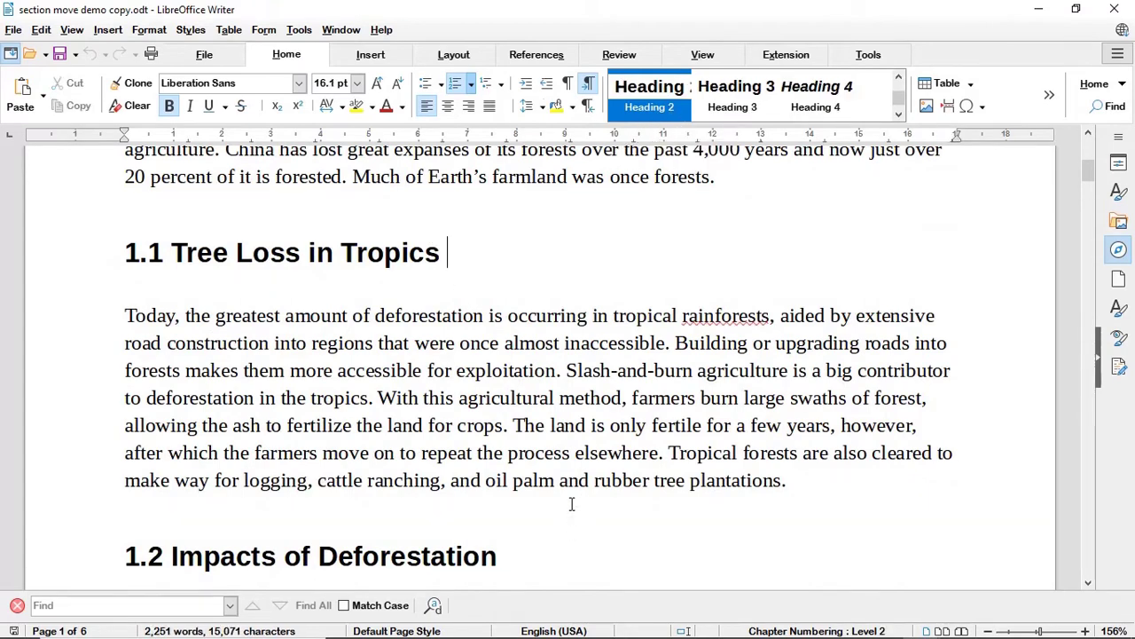
scroll(599, 467, down, 11)
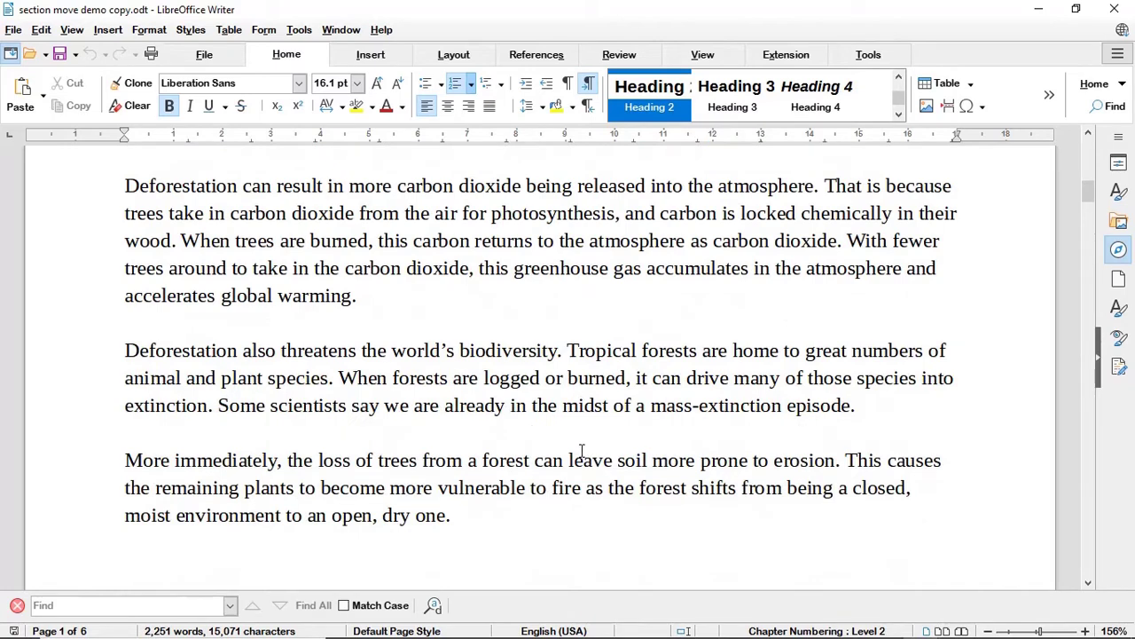
scroll(603, 441, down, 7)
scroll(603, 441, down, 20)
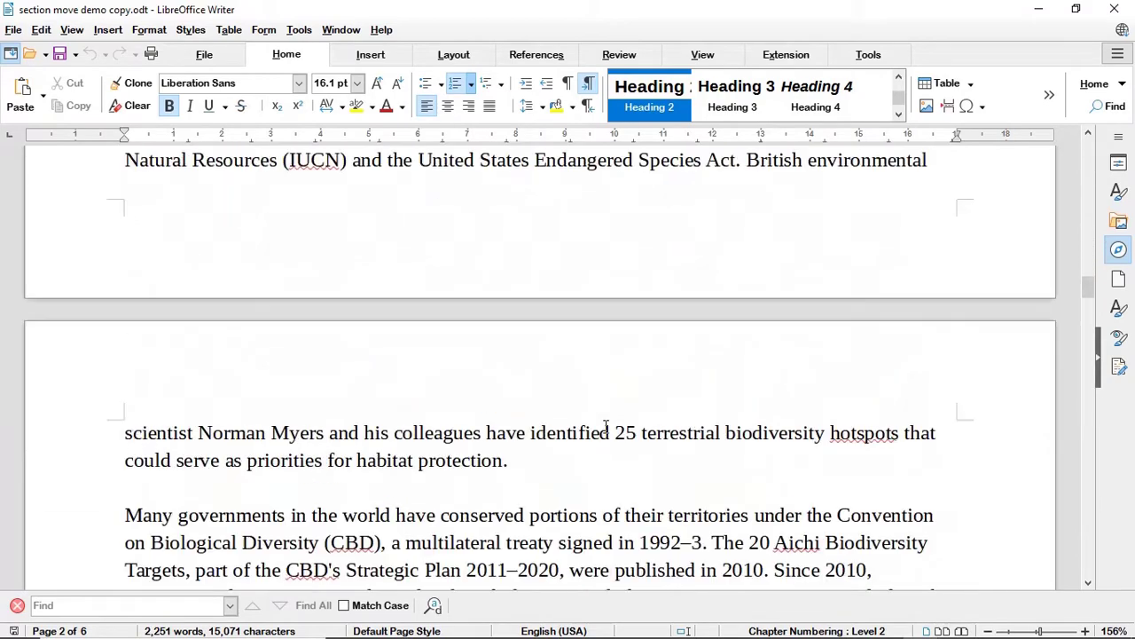
scroll(606, 422, down, 15)
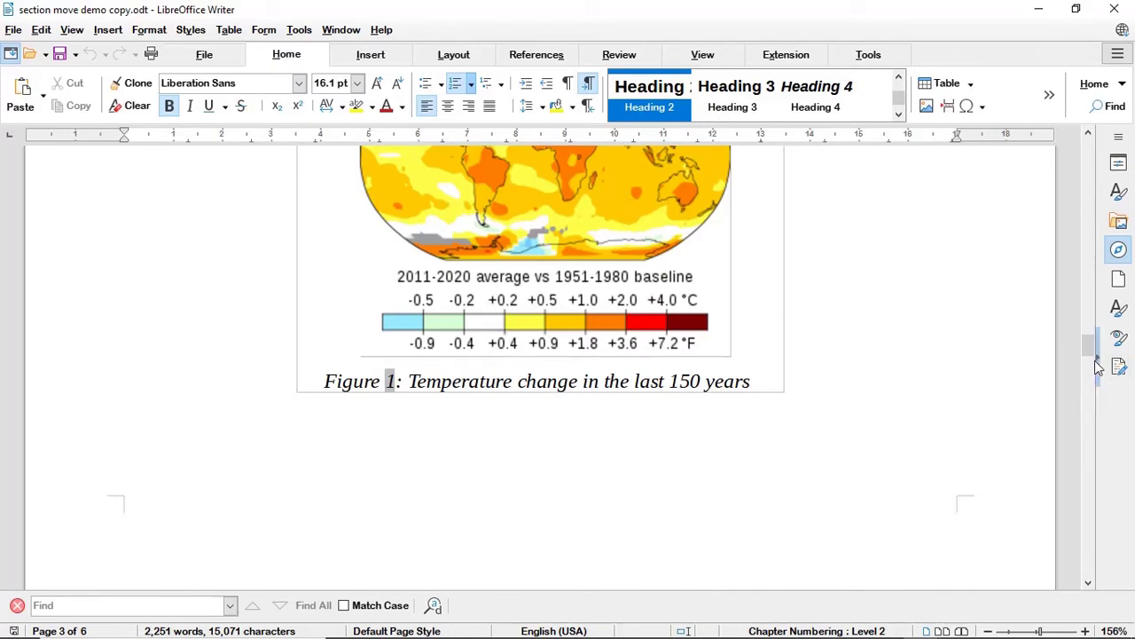
drag(1092, 339, 1061, 115)
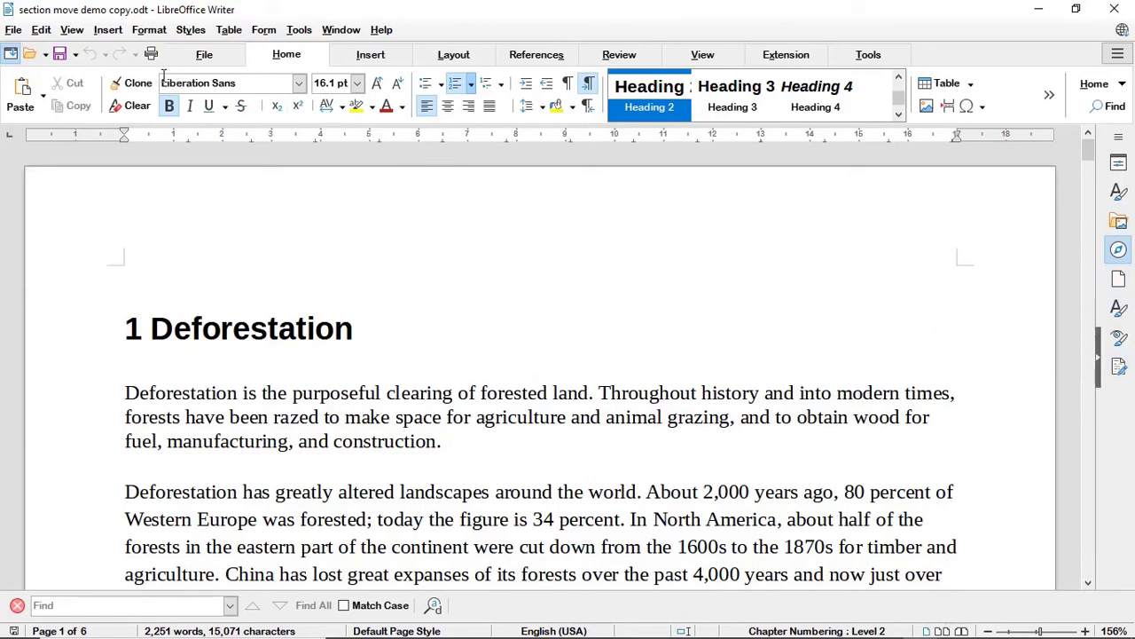
Hide the sidebar and show it again.
click(72, 30)
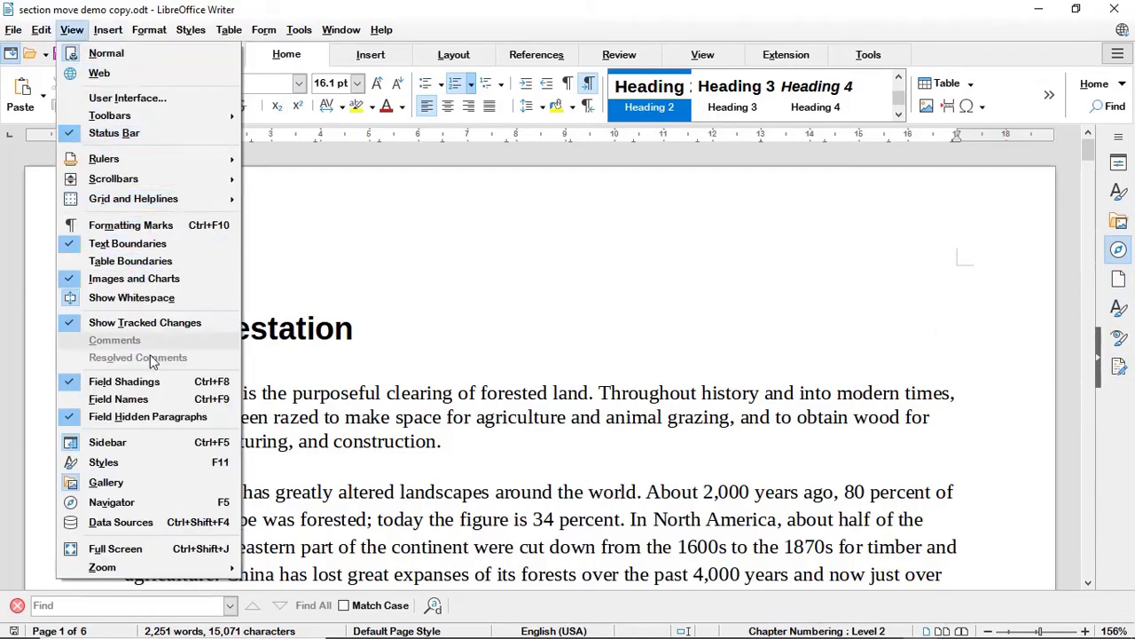
click(135, 443)
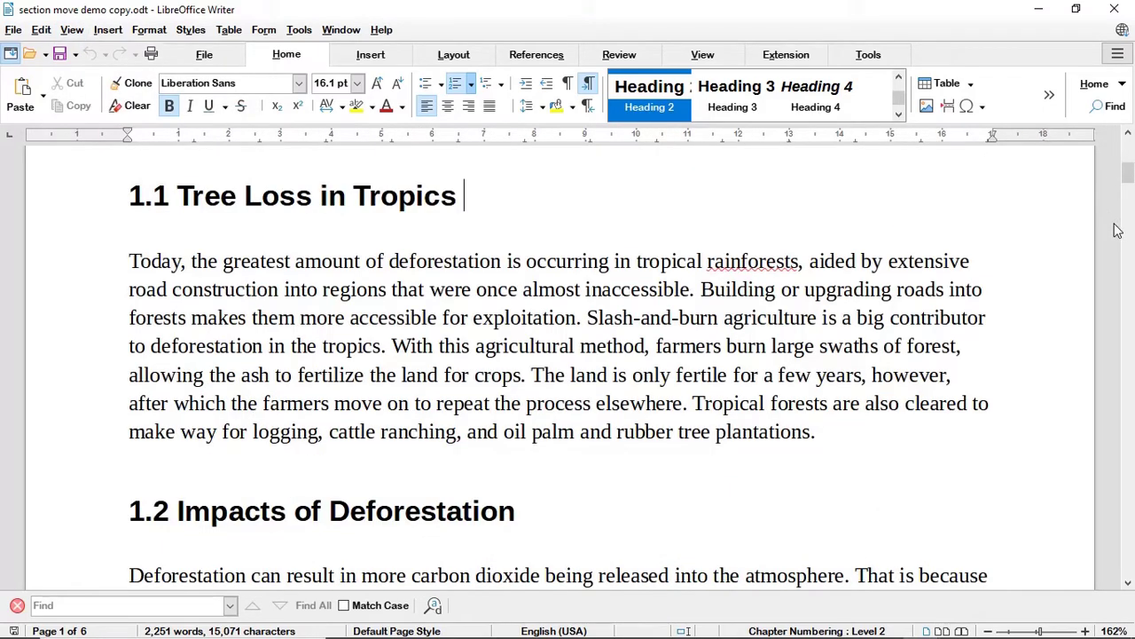
click(72, 35)
click(86, 442)
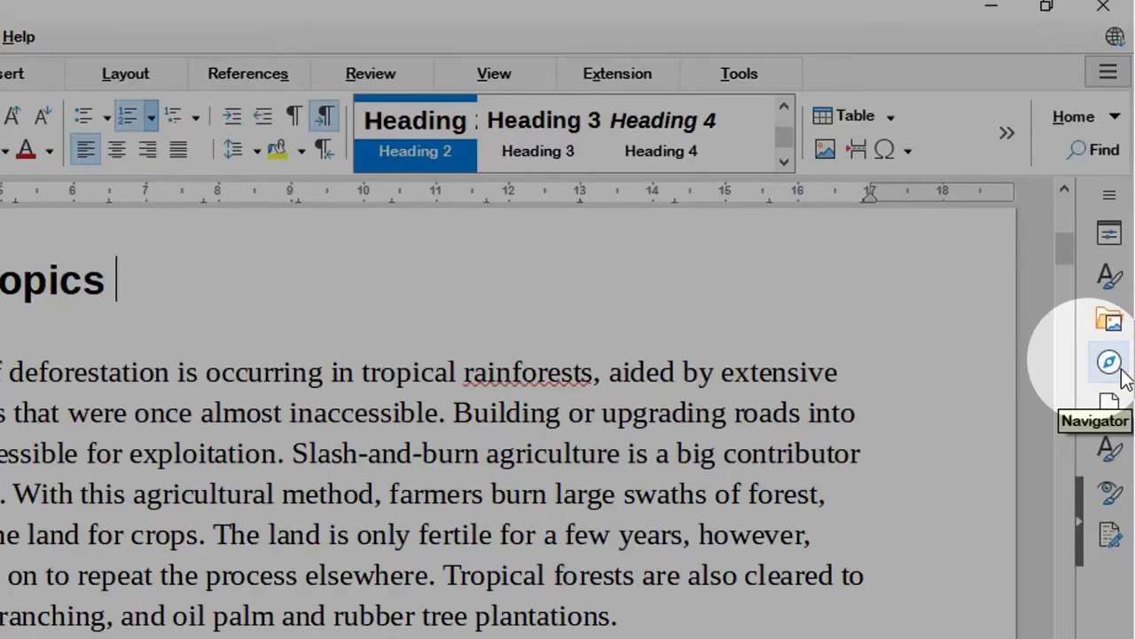
Open the Navigator and inspect the subheadings under the Deforestation and Global Loss of Biodiversity chapters.
click(1119, 369)
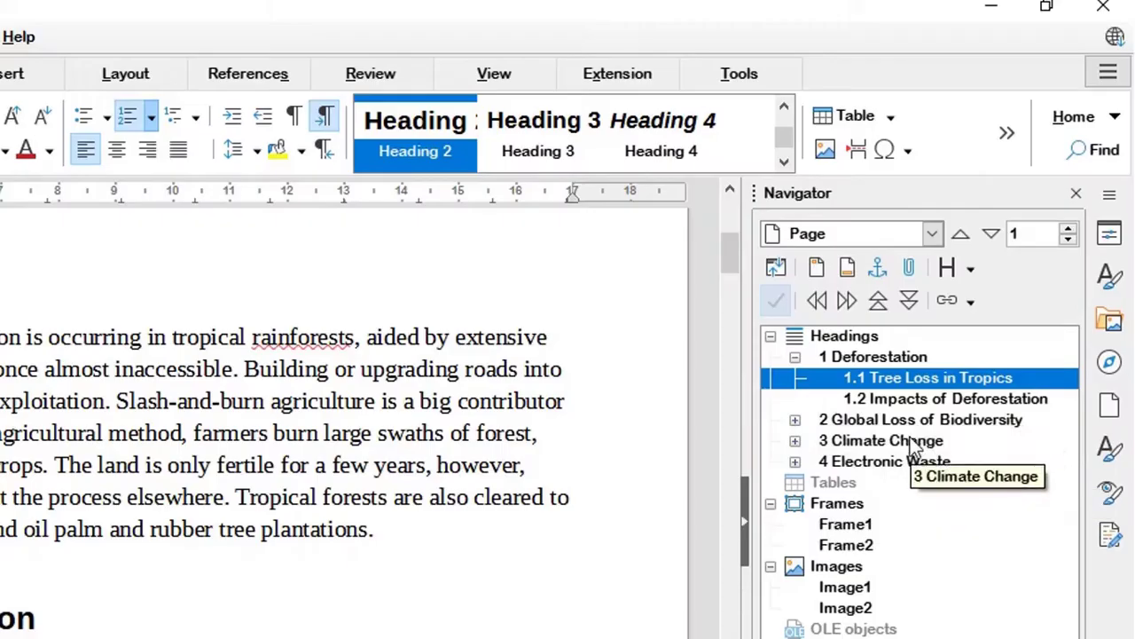
click(795, 356)
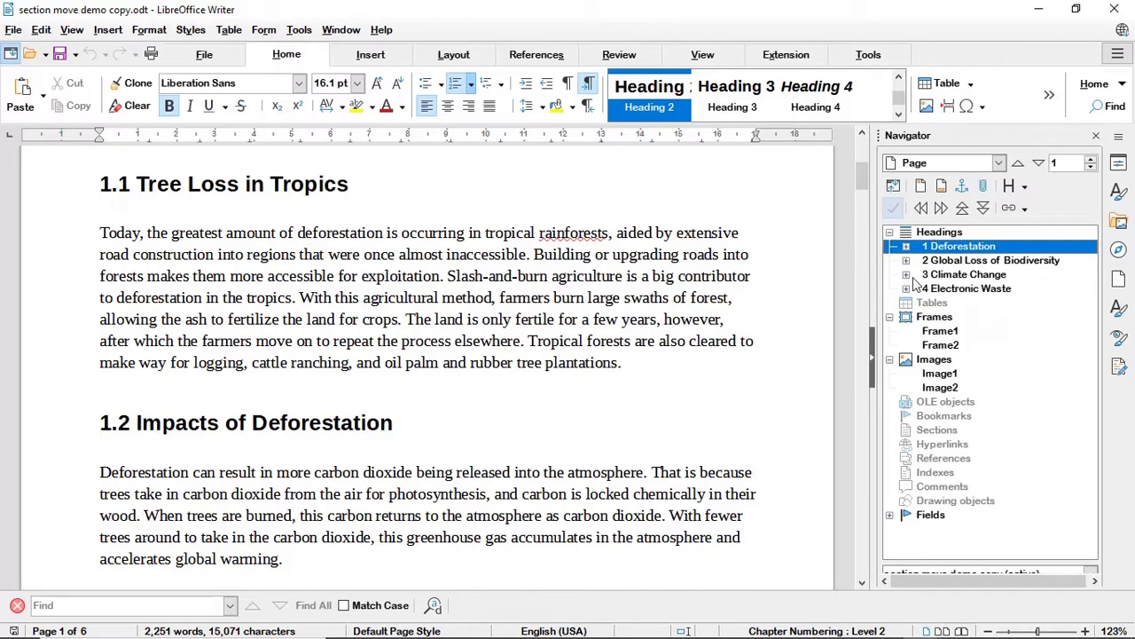
drag(864, 178, 868, 149)
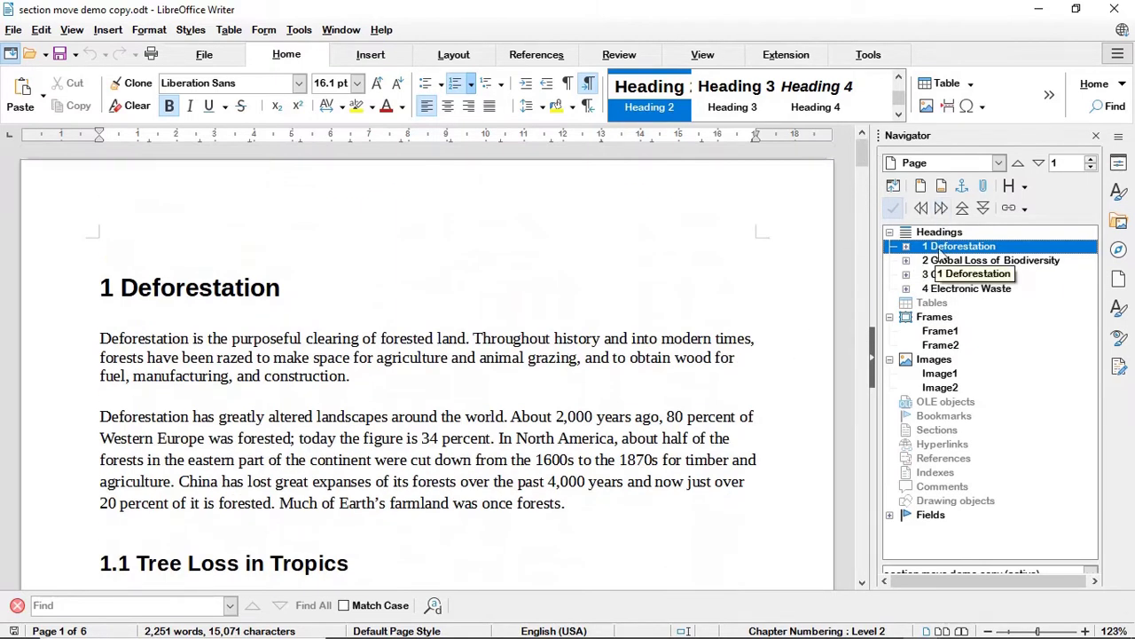
click(905, 247)
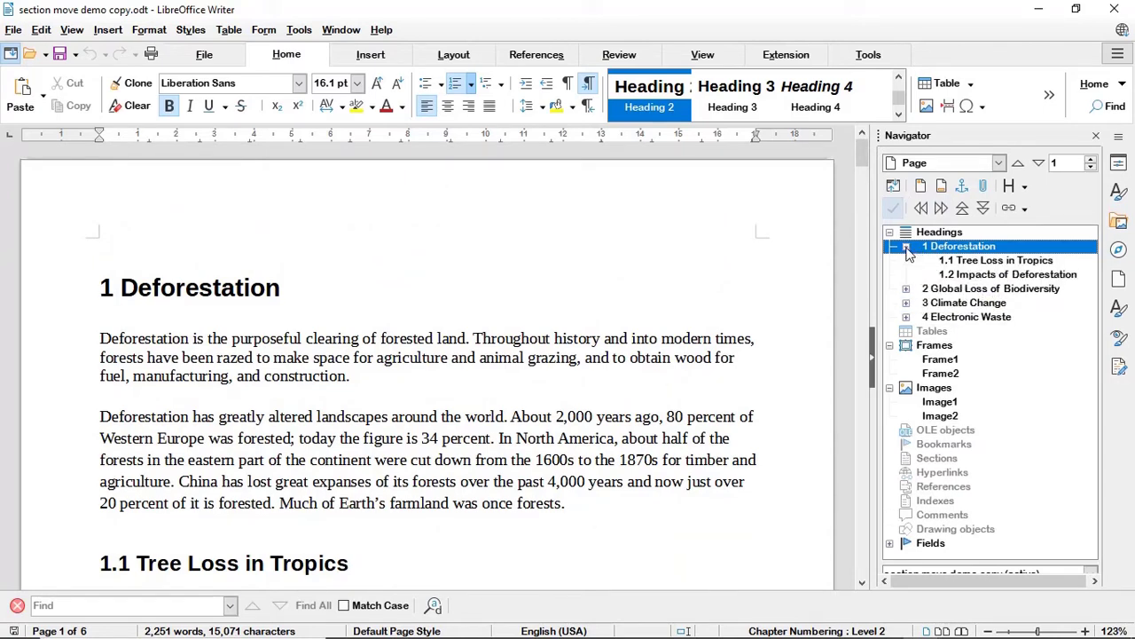
click(905, 289)
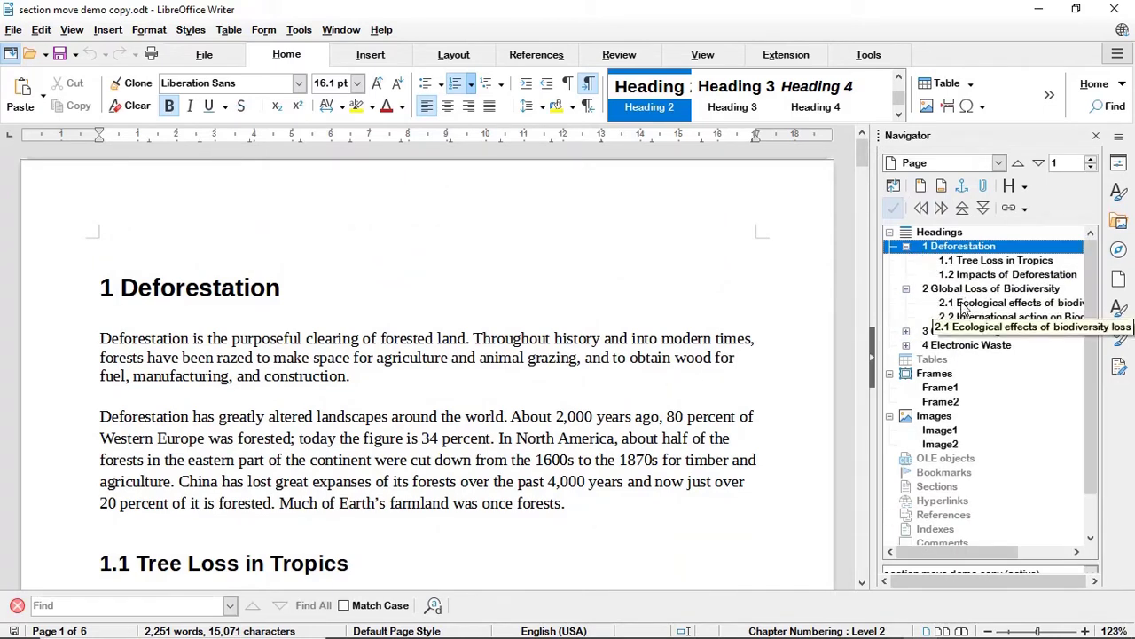
drag(917, 304, 980, 299)
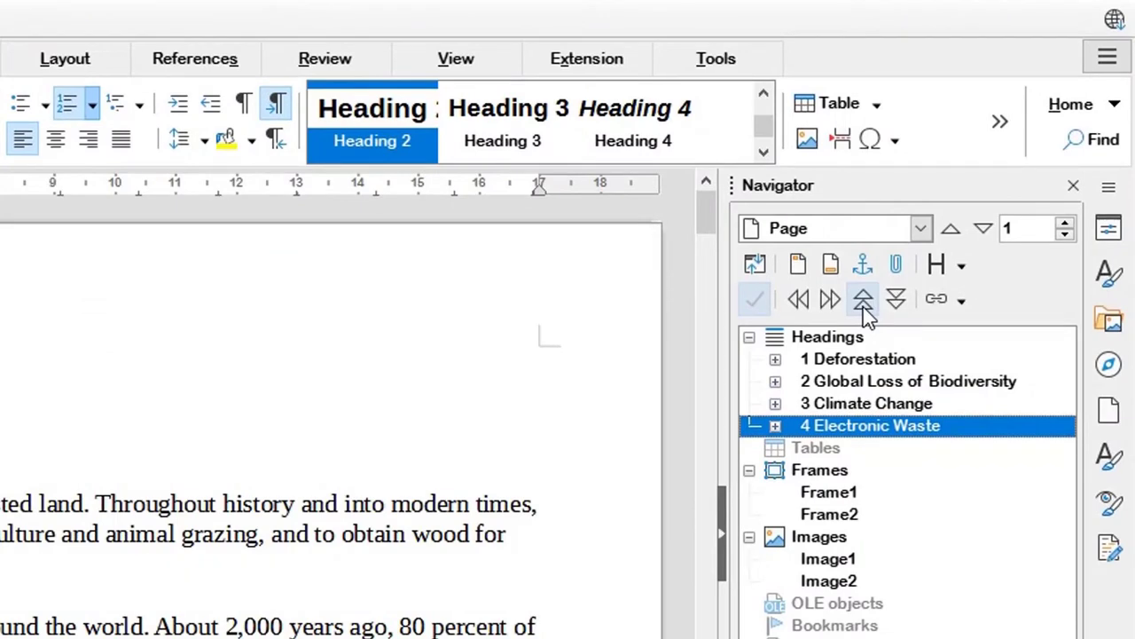
Promote the Electronic Waste chapter three places in the heading list, ahead of Deforestation.
click(863, 299)
click(863, 300)
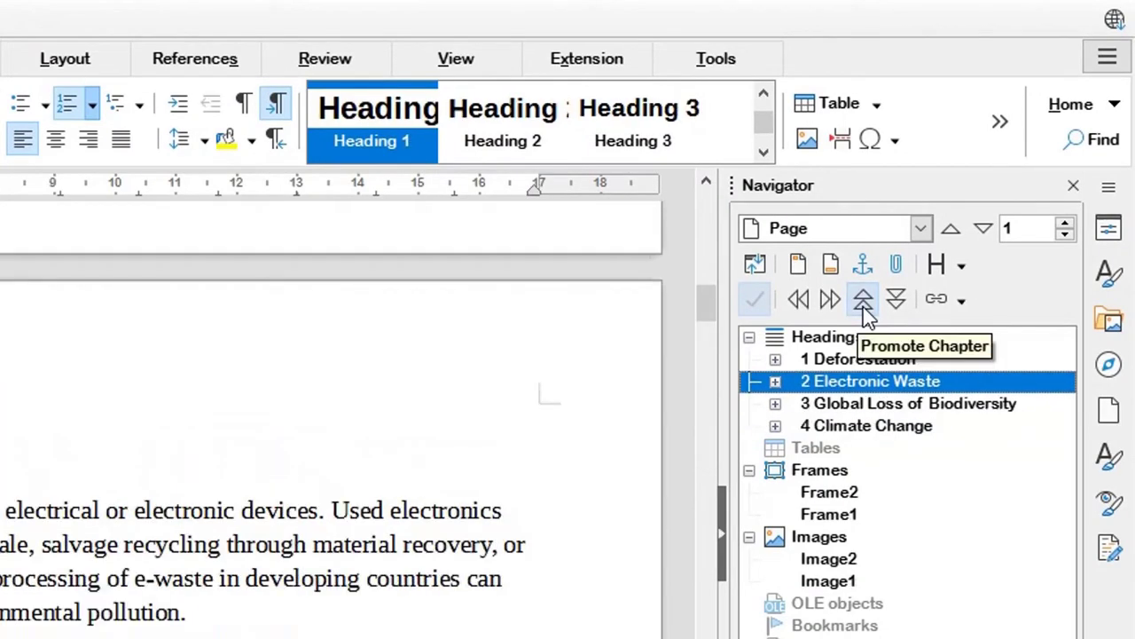
click(863, 300)
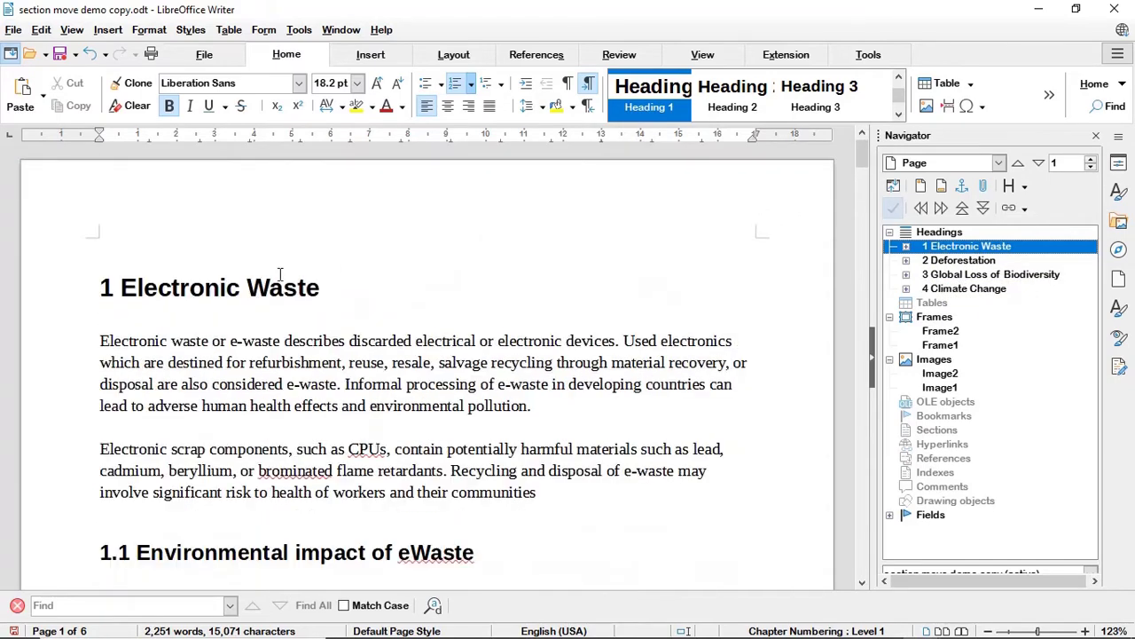
Examine the chapter order, heading numbers and figure caption numbers throughout the rearranged document.
scroll(138, 359, down, 3)
scroll(159, 381, up, 3)
scroll(238, 290, down, 3)
scroll(241, 289, down, 20)
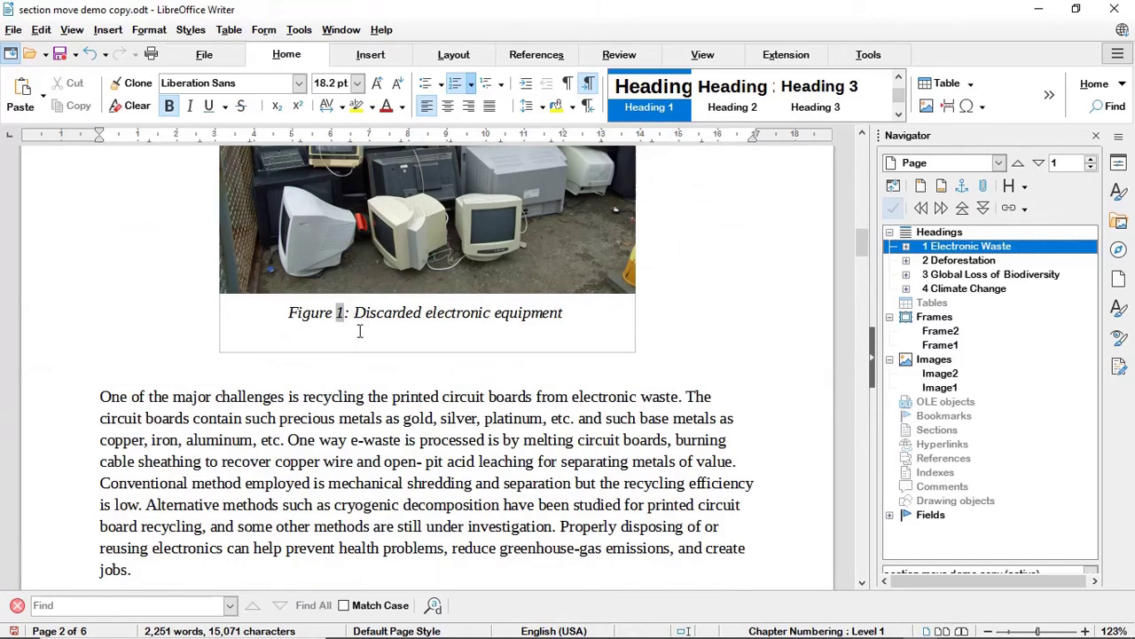
scroll(359, 330, down, 5)
scroll(360, 330, down, 5)
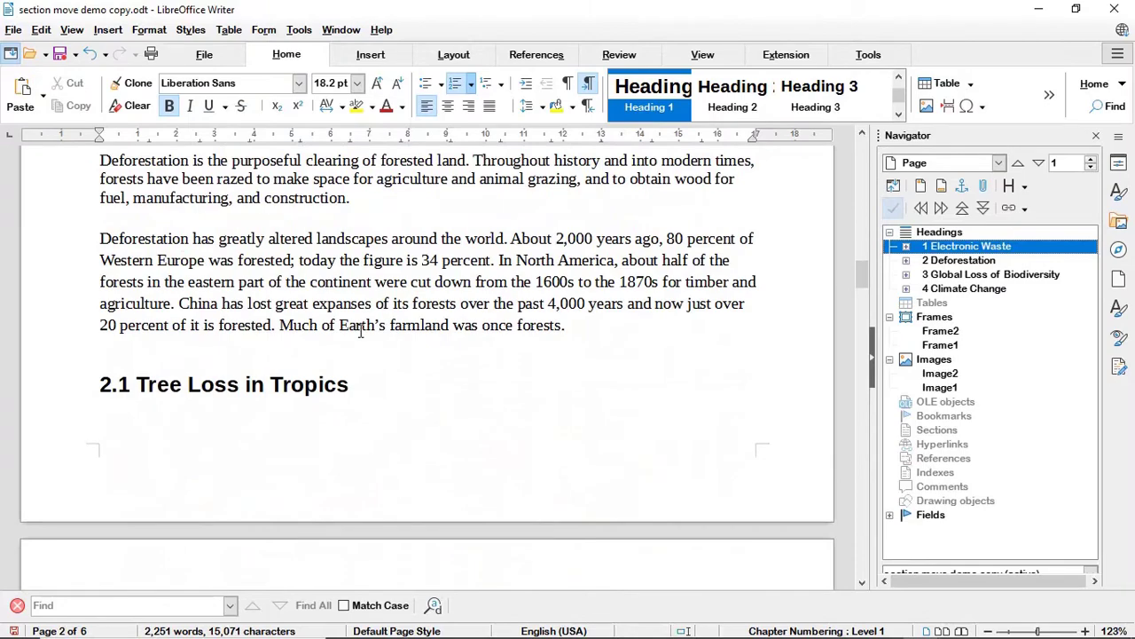
scroll(361, 330, down, 7)
scroll(360, 330, up, 12)
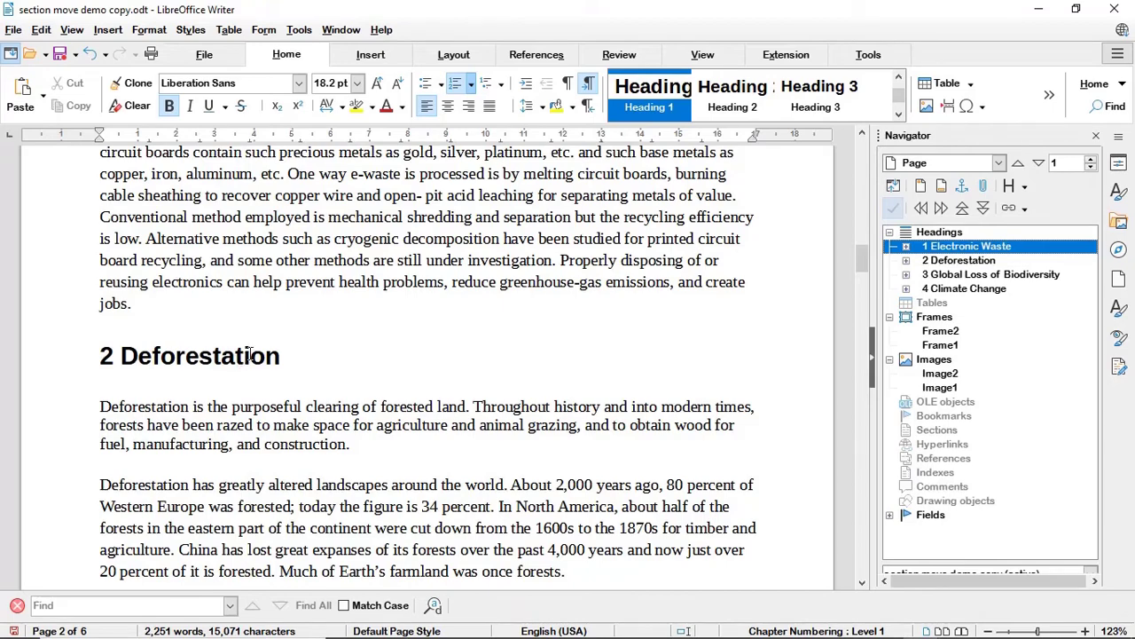
scroll(248, 356, down, 18)
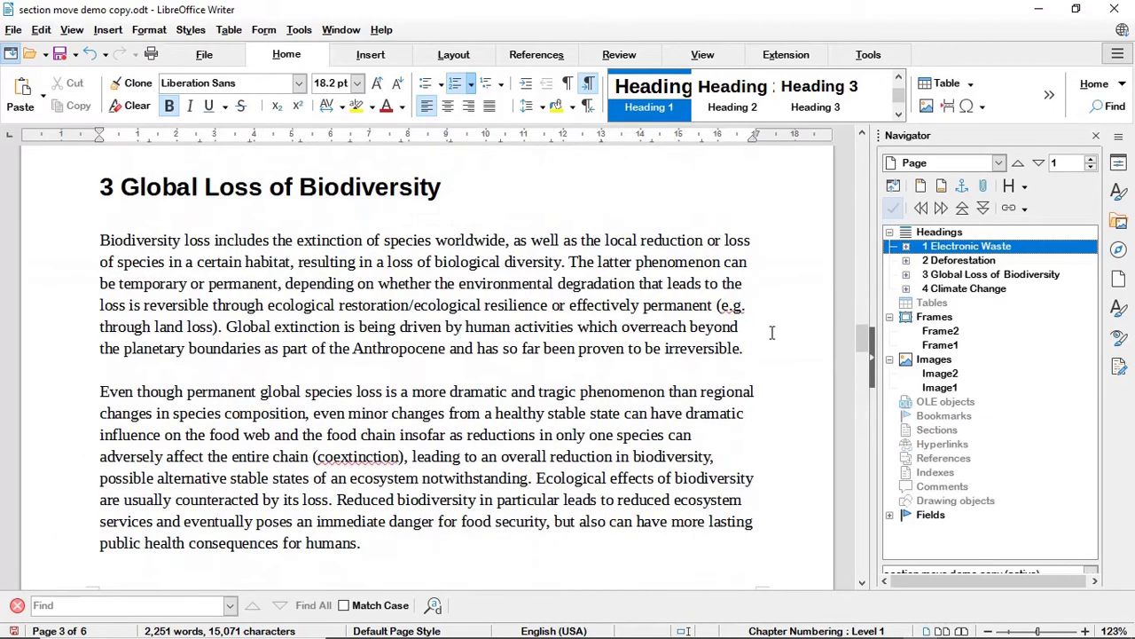
drag(857, 339, 850, 469)
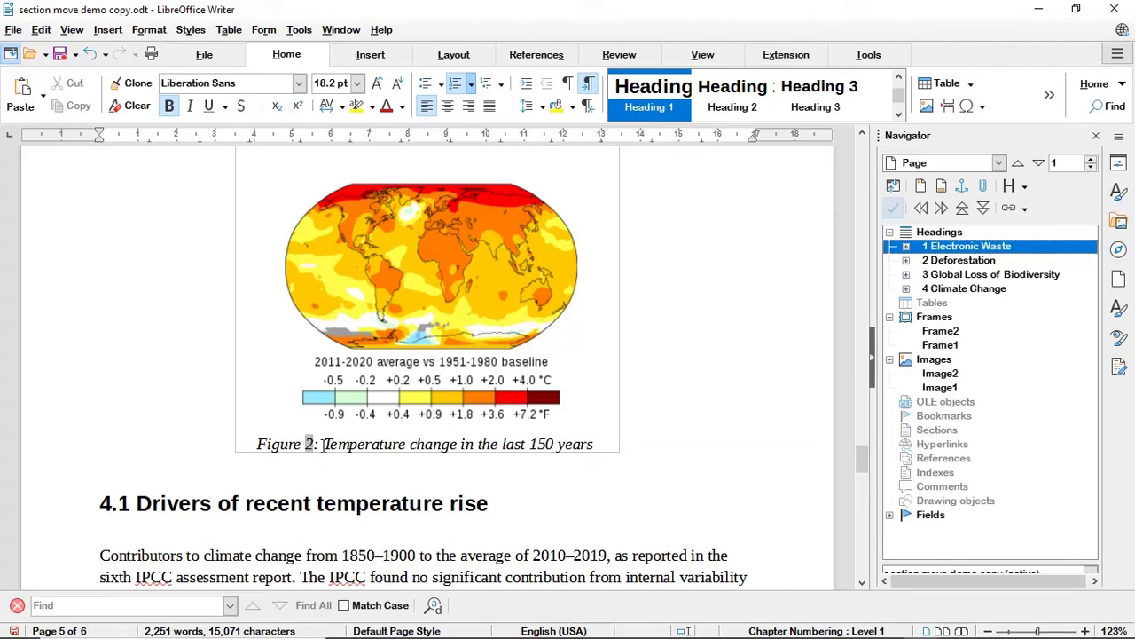
Demote the Electronic Waste chapter three places, below Climate Change, and check both figure caption numbers in the document.
click(968, 263)
click(974, 252)
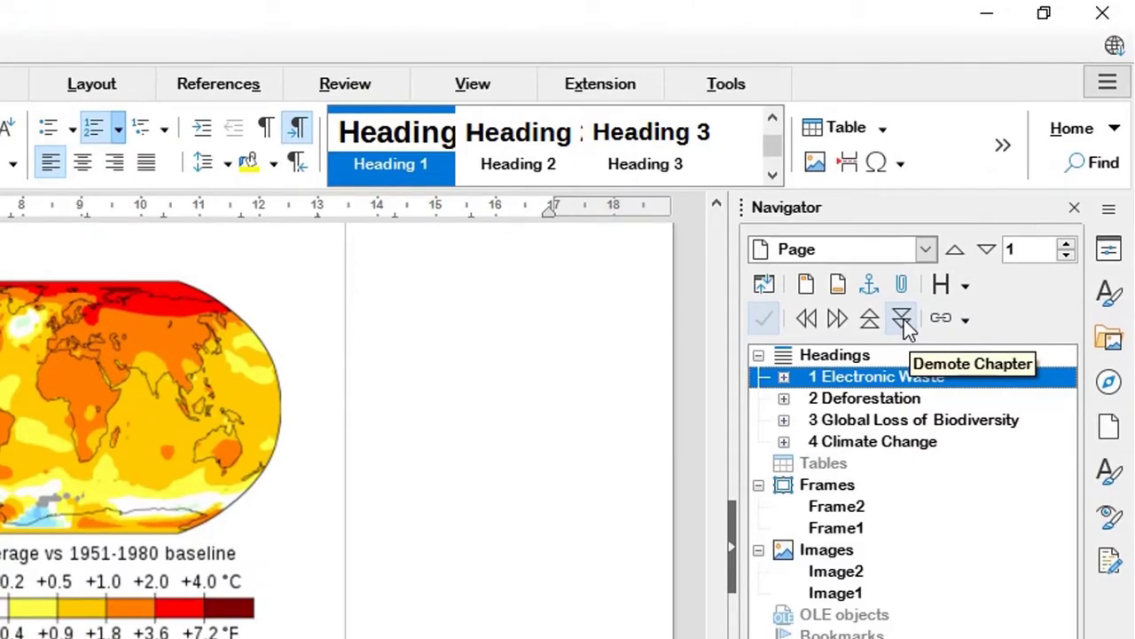
click(903, 321)
click(903, 321)
click(904, 321)
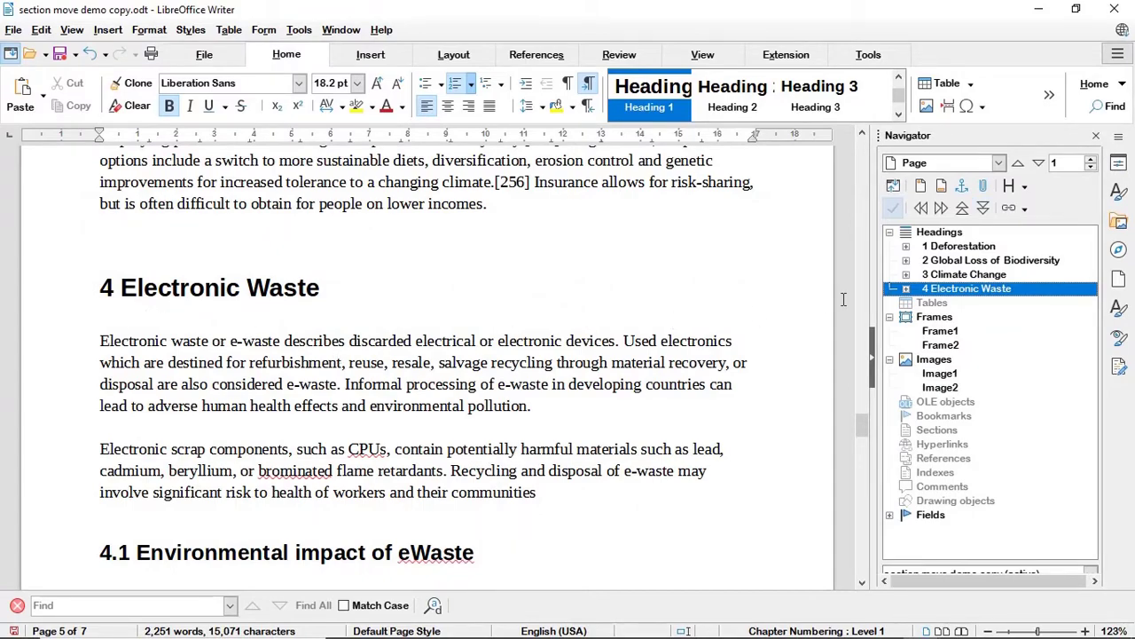
drag(861, 426, 854, 479)
drag(851, 495, 835, 521)
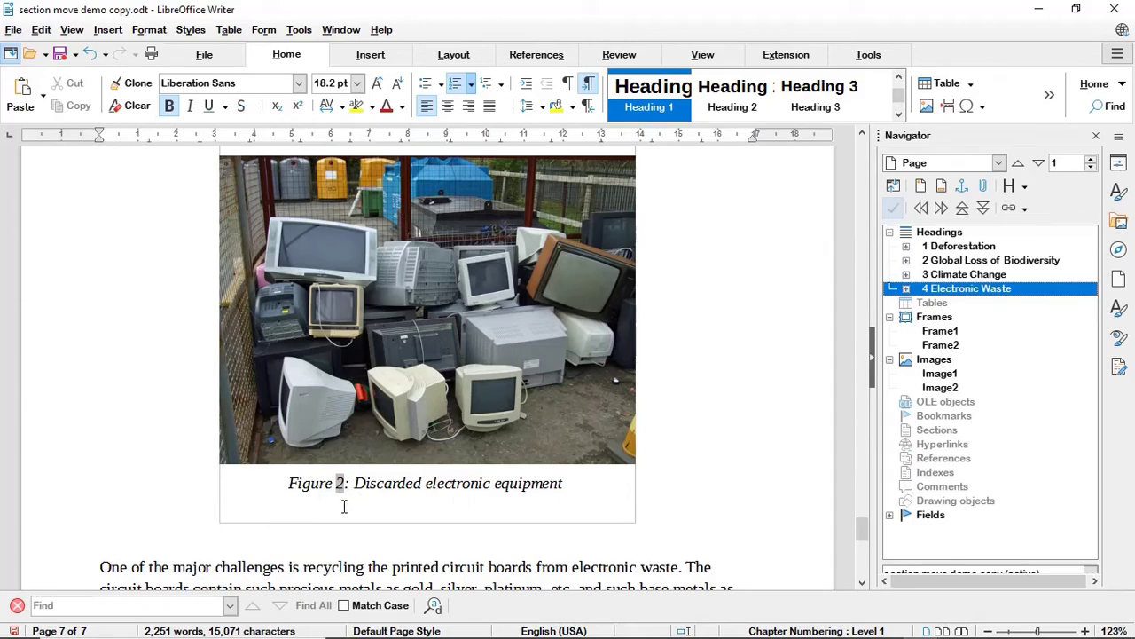
drag(861, 528, 868, 322)
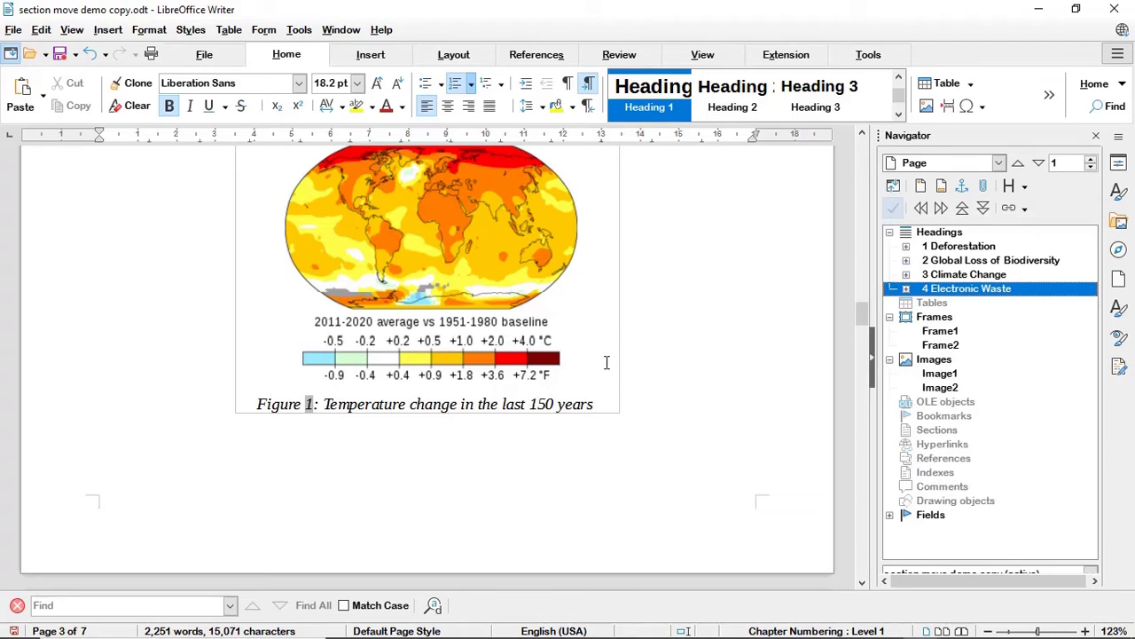
Expand the Deforestation chapter's subheadings and promote Impacts of Deforestation one place, above Tree Loss in Tropics.
click(906, 248)
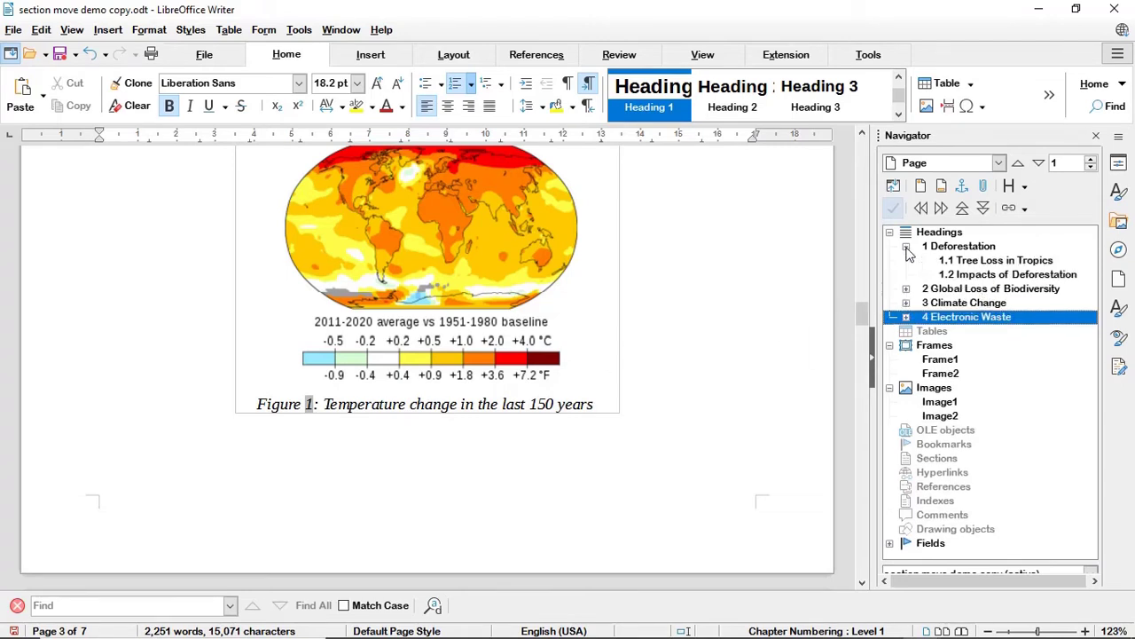
drag(865, 315, 861, 153)
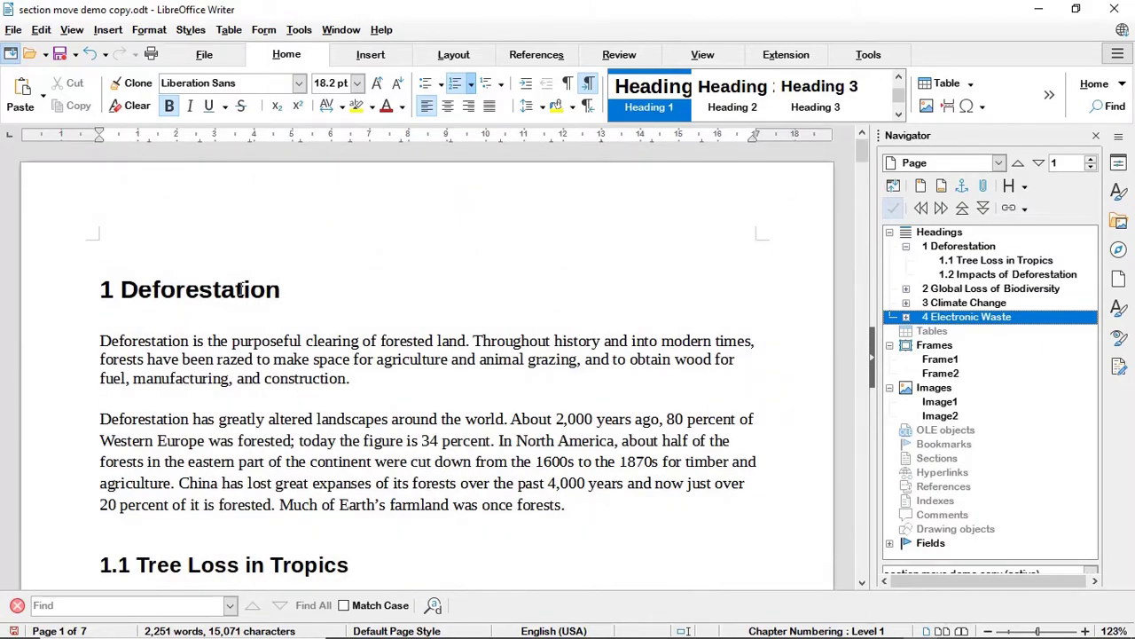
scroll(258, 360, down, 3)
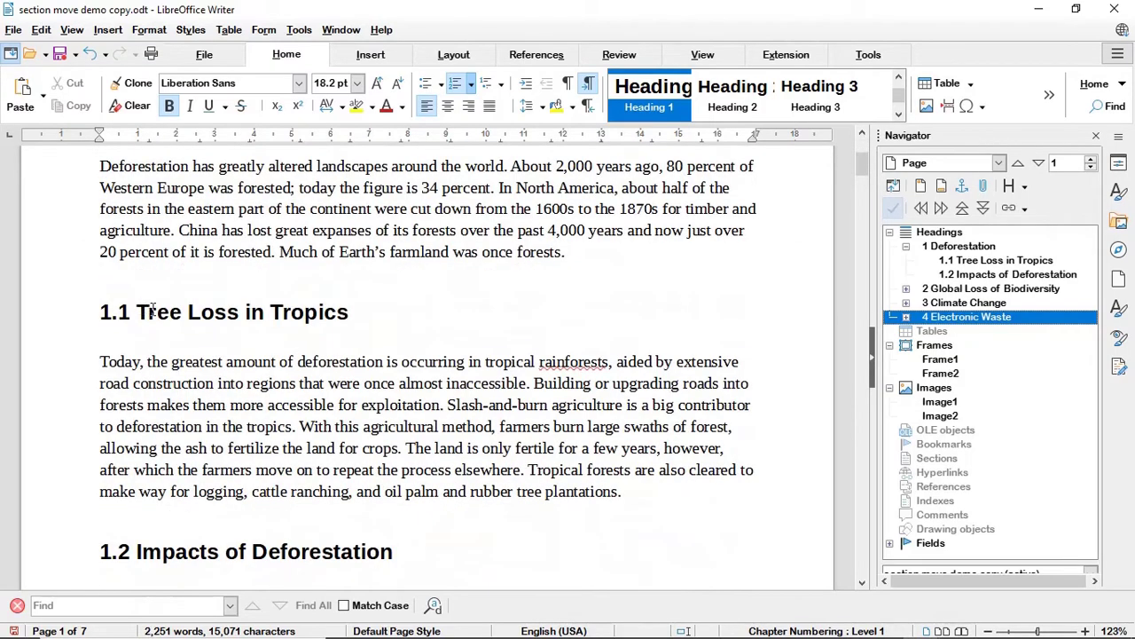
scroll(345, 319, down, 2)
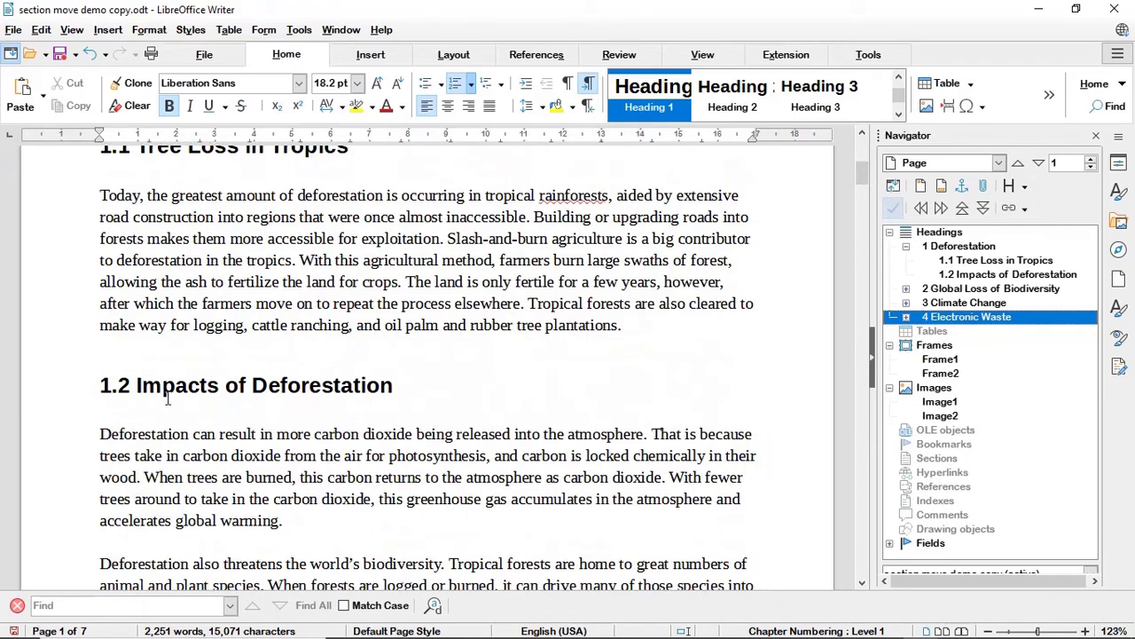
scroll(362, 377, up, 2)
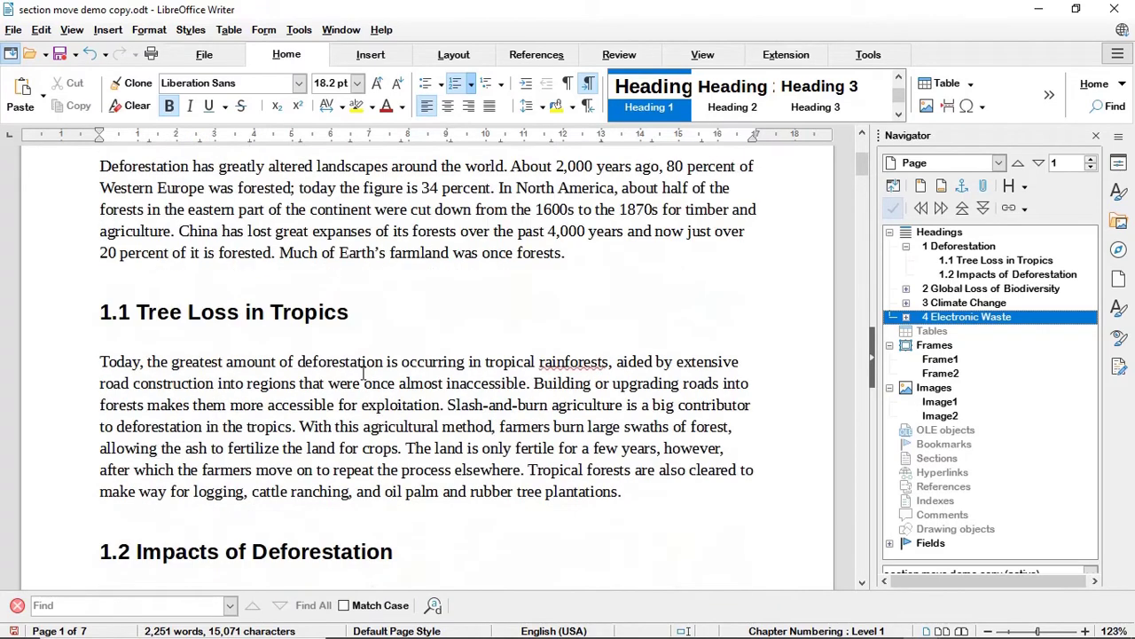
click(969, 277)
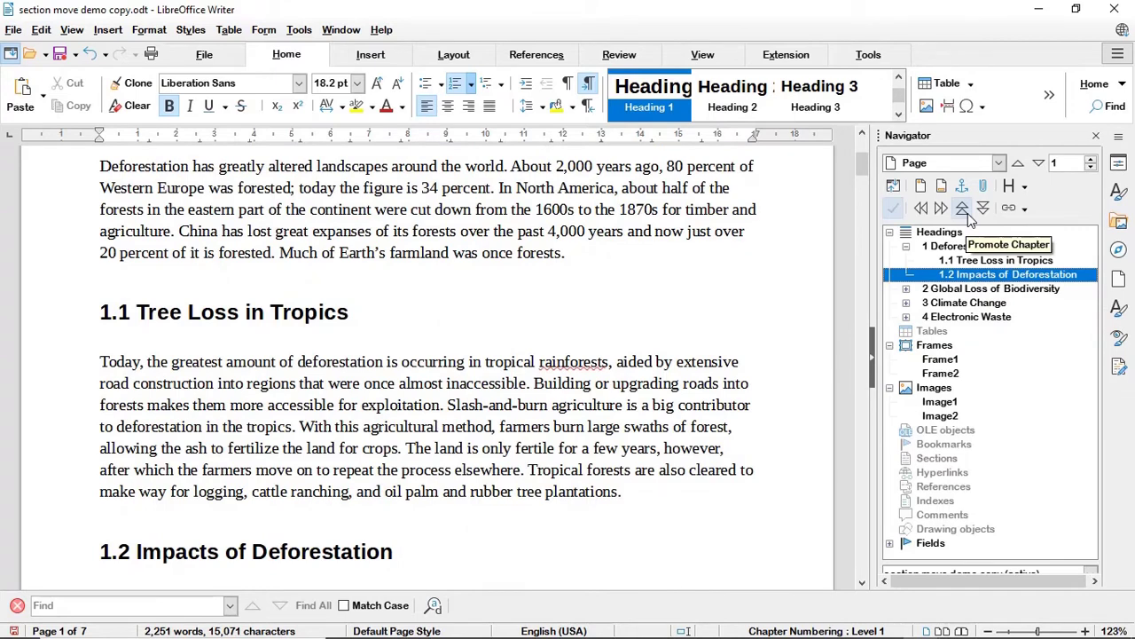
click(967, 213)
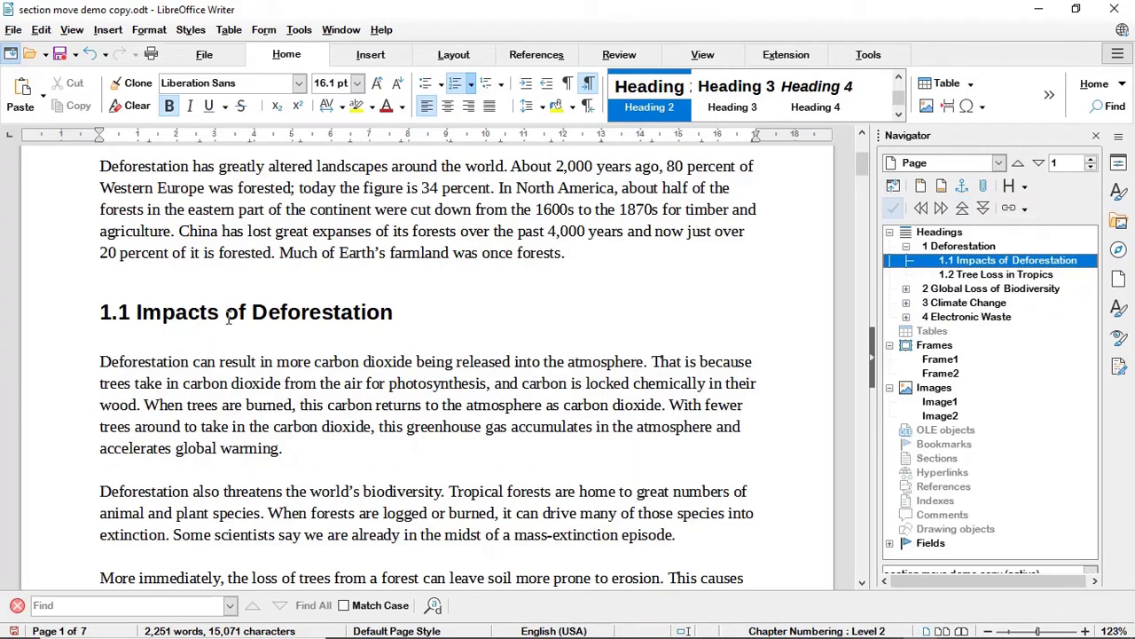
scroll(229, 318, down, 2)
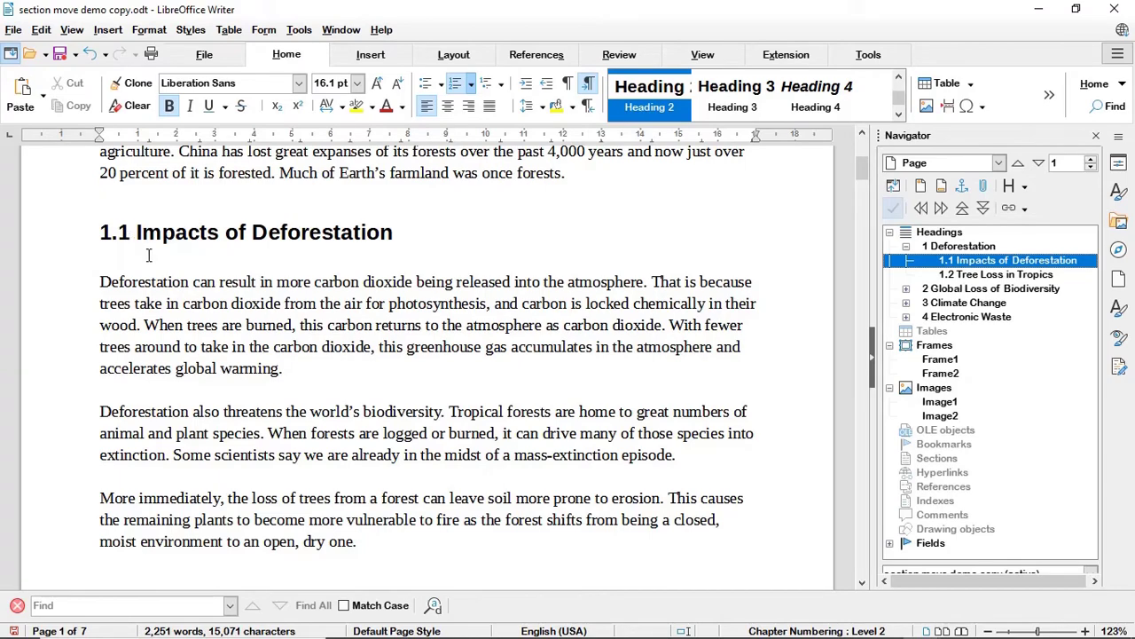
scroll(151, 255, down, 4)
scroll(159, 271, up, 4)
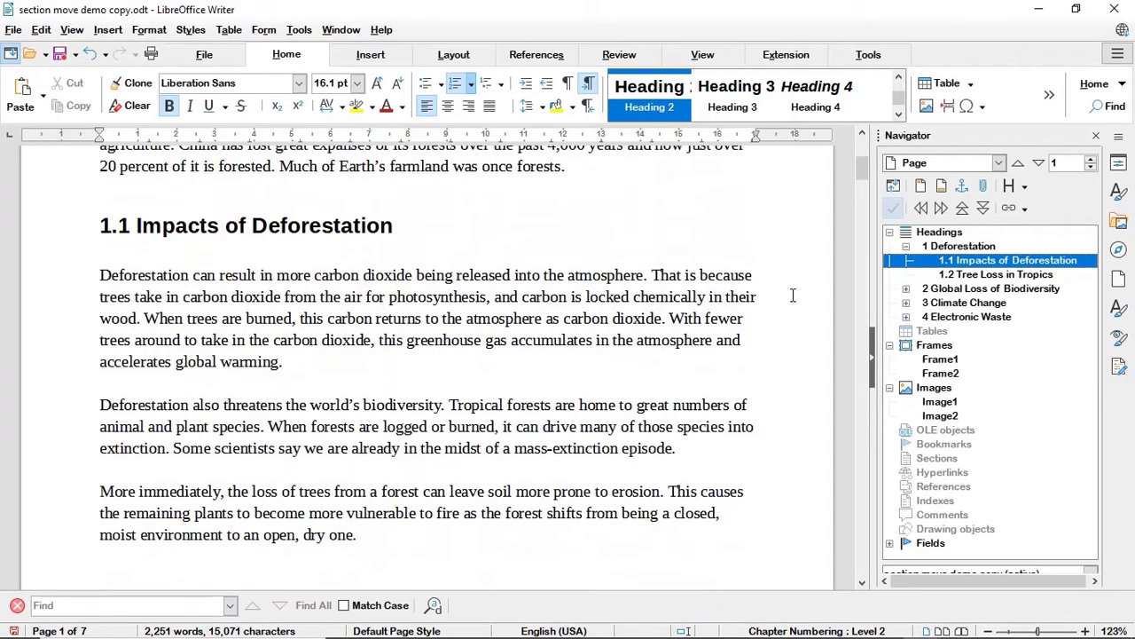
Demote Impacts of Deforestation two places into the Global Loss of Biodiversity chapter, check its position, and promote it one place back.
click(983, 208)
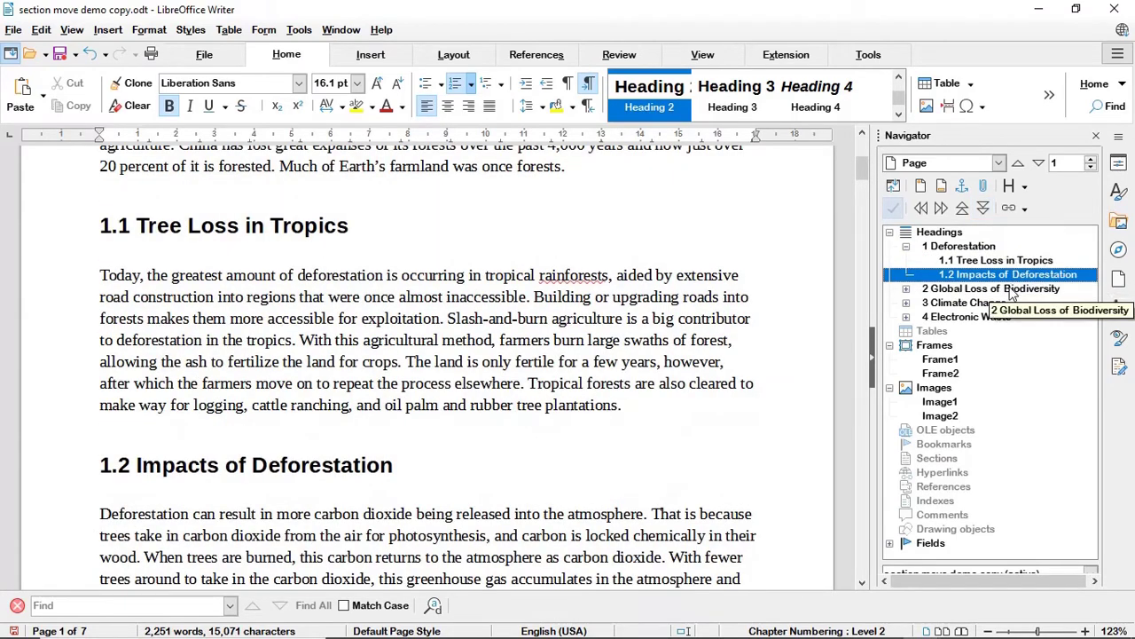
click(983, 209)
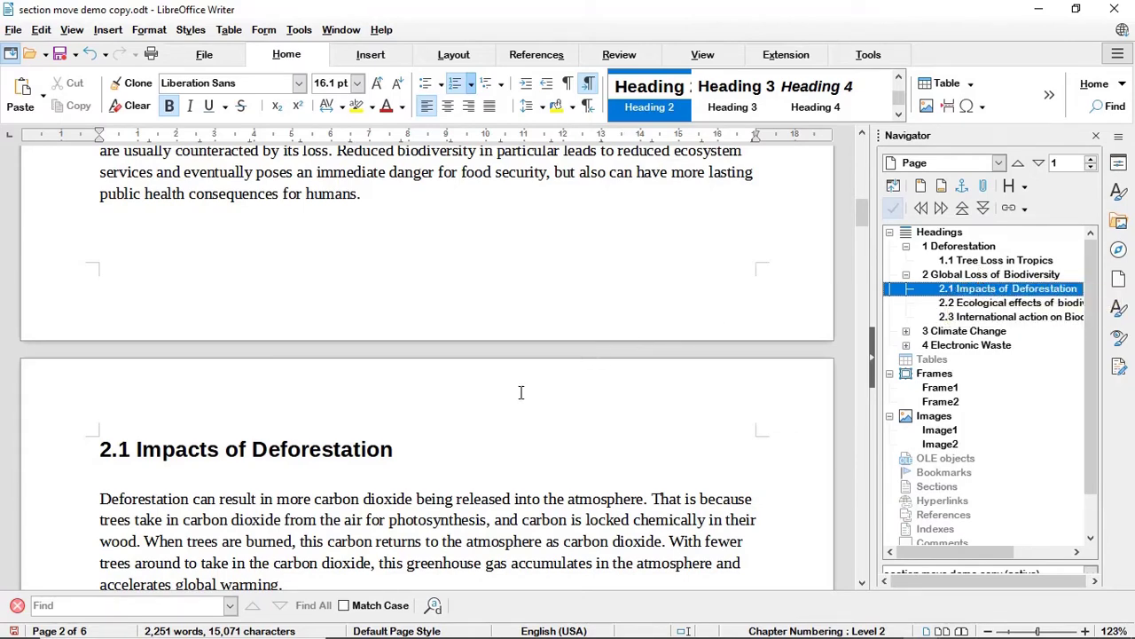
scroll(521, 391, down, 5)
scroll(521, 391, up, 12)
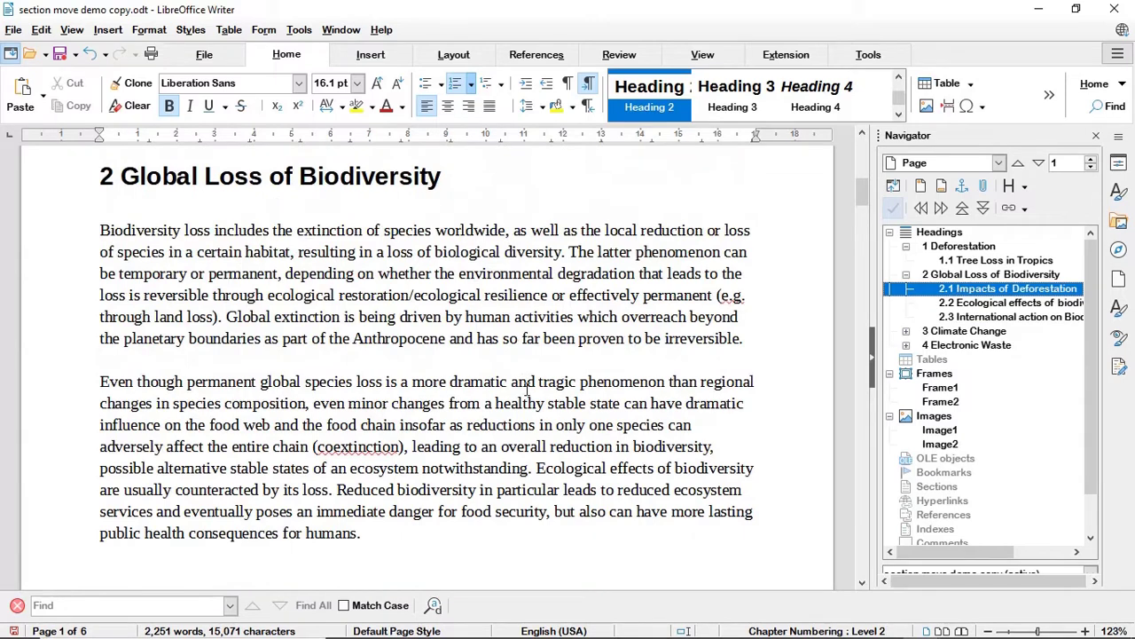
scroll(527, 390, up, 2)
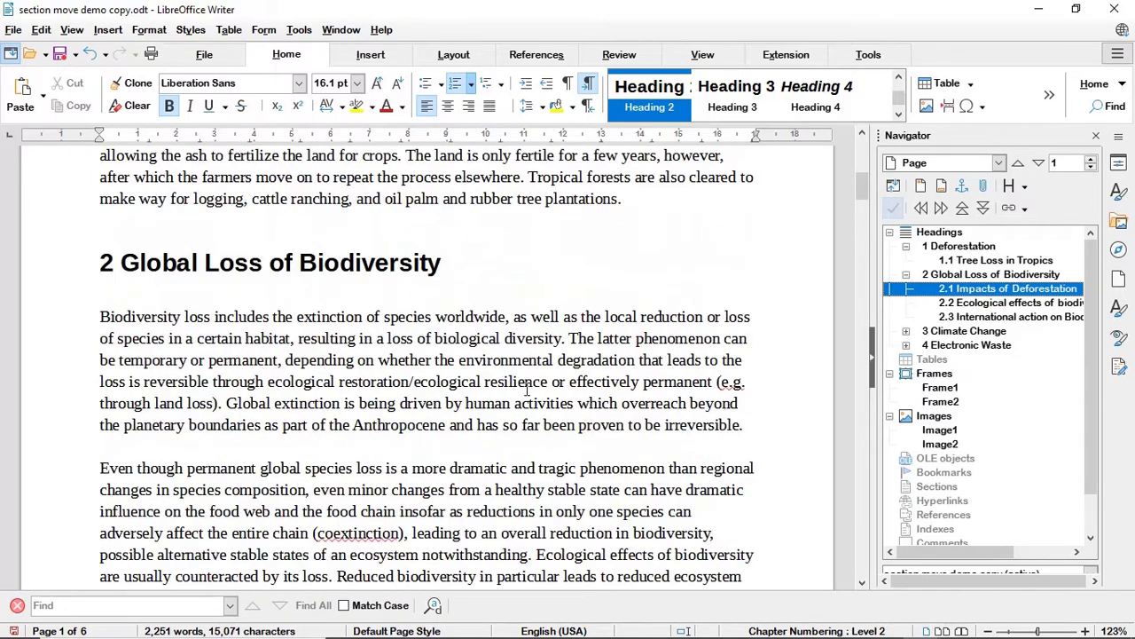
click(963, 209)
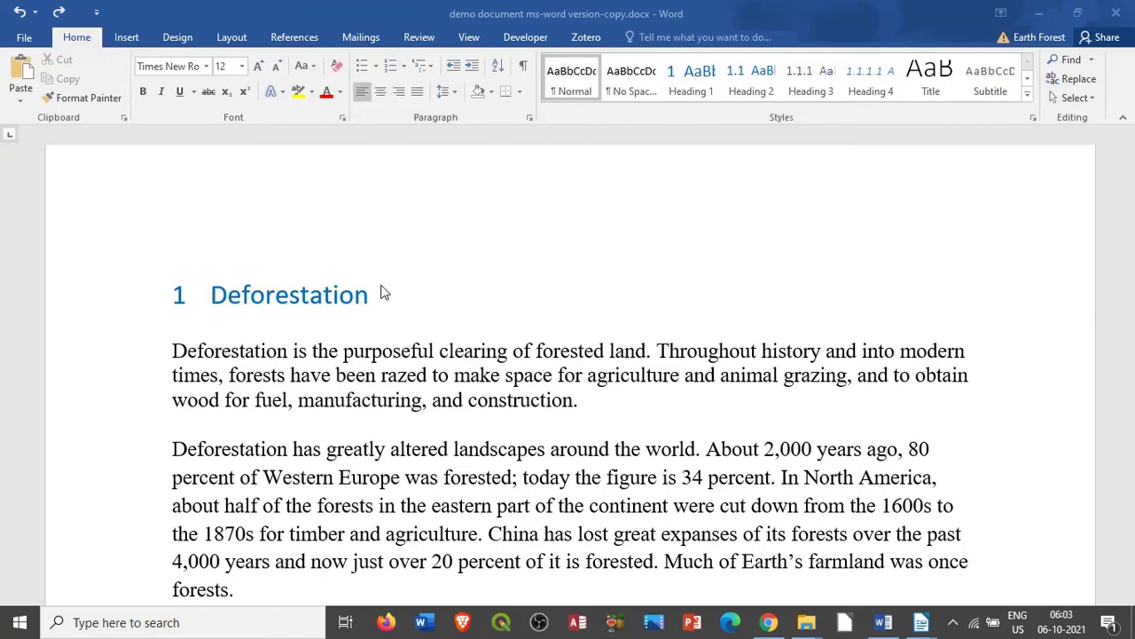
Switch to the demo document in Word and examine its heading styles, chapter numbering and figure captions.
click(336, 296)
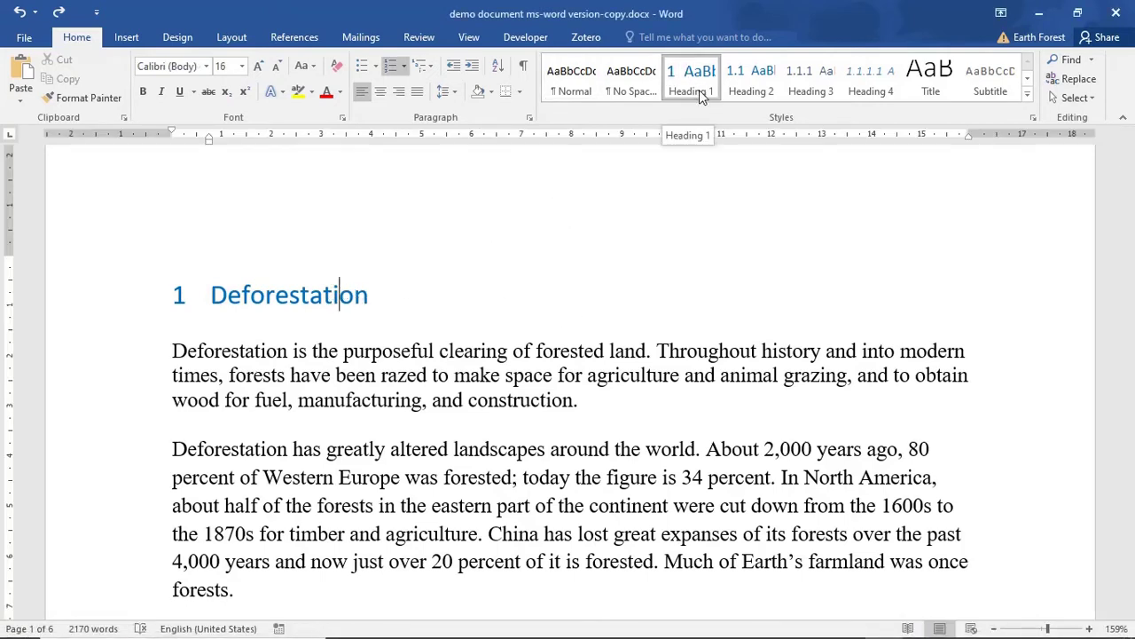
scroll(345, 257, down, 3)
click(317, 321)
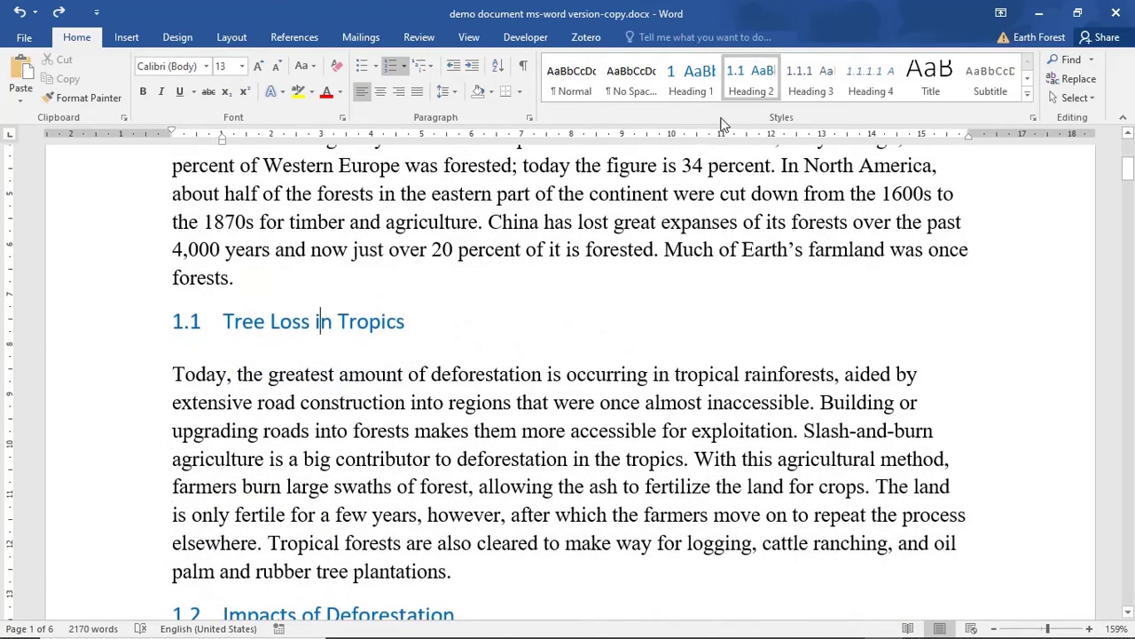
scroll(542, 298, down, 4)
scroll(542, 298, down, 10)
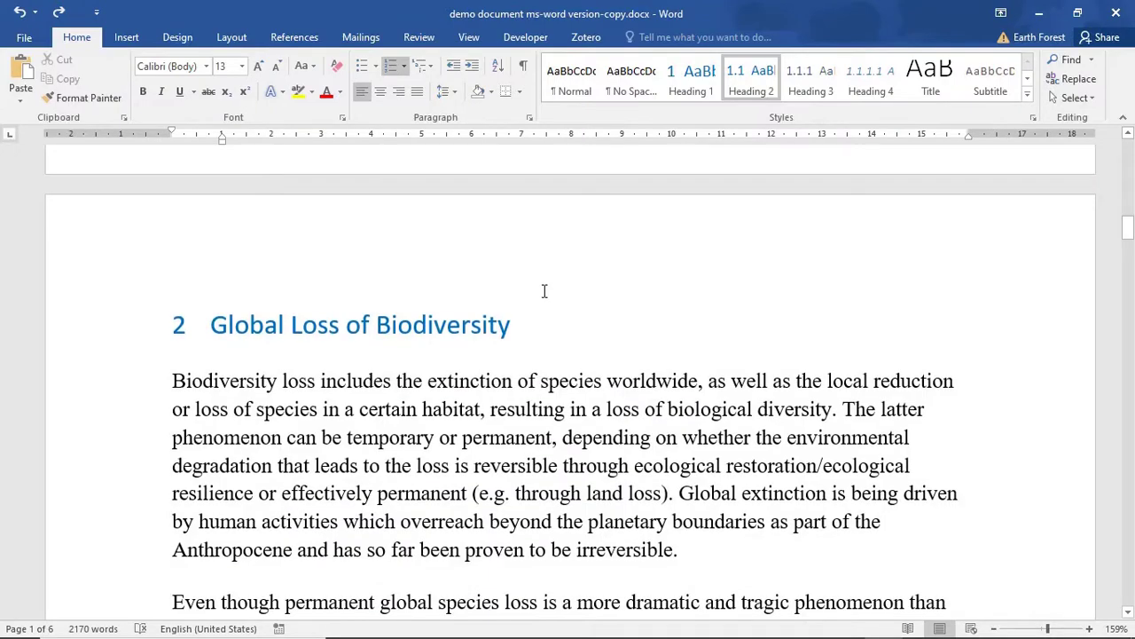
scroll(545, 291, down, 4)
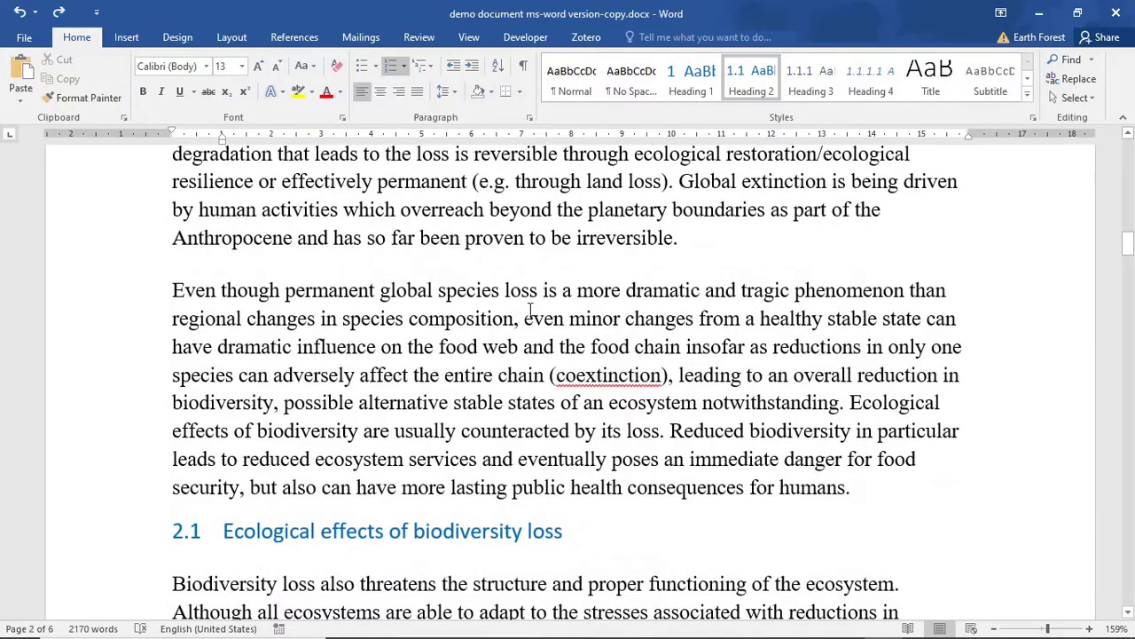
scroll(532, 296, down, 10)
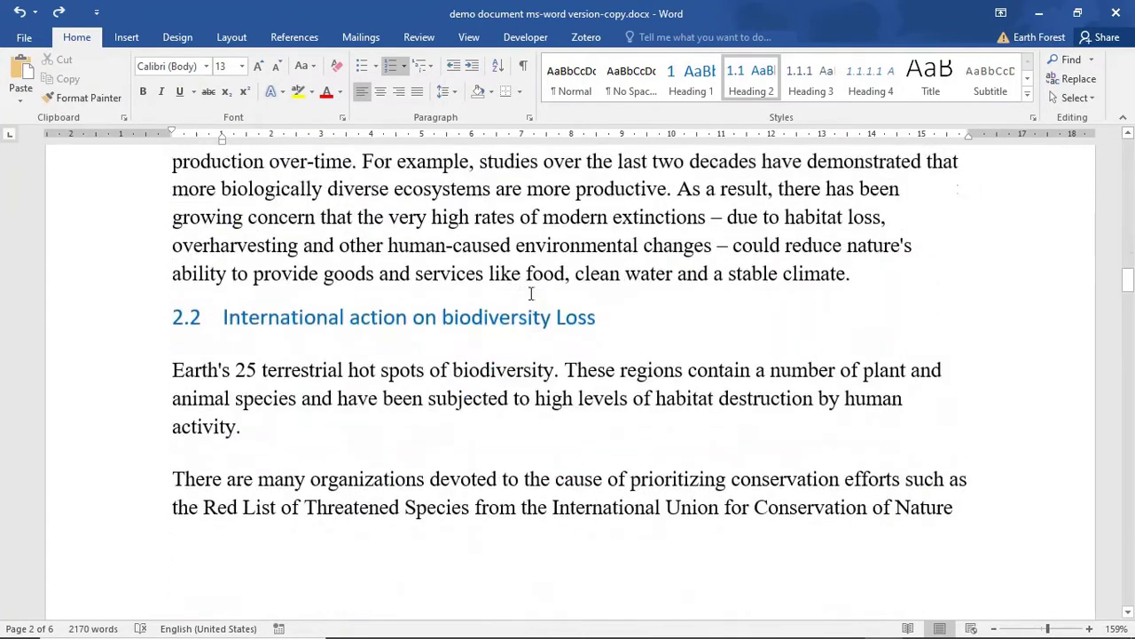
scroll(532, 292, down, 7)
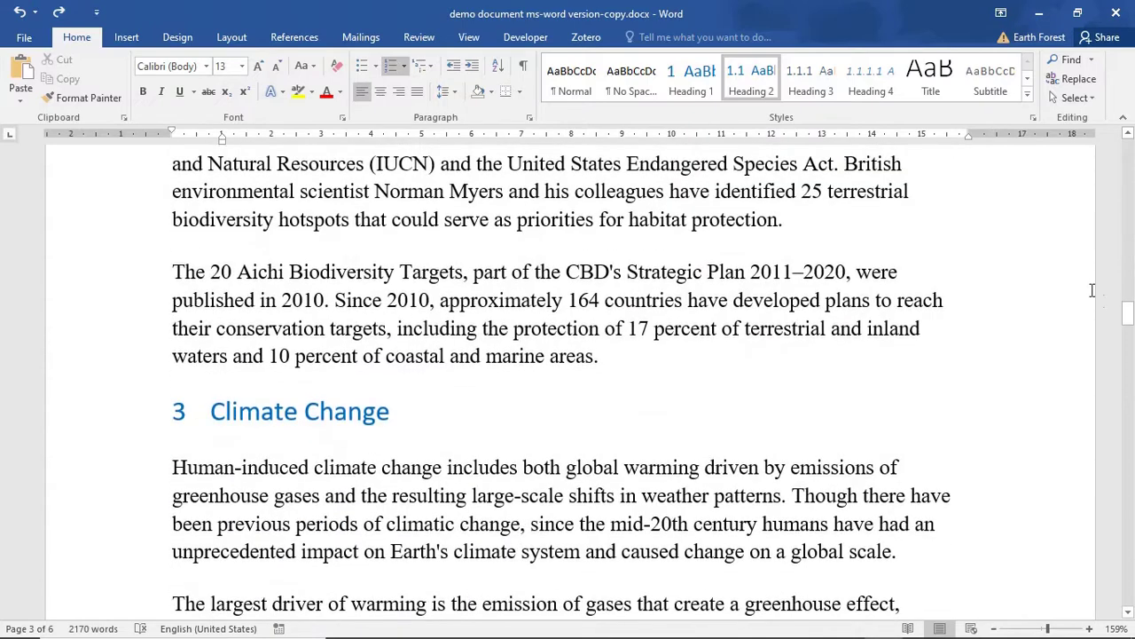
drag(1130, 322, 1128, 344)
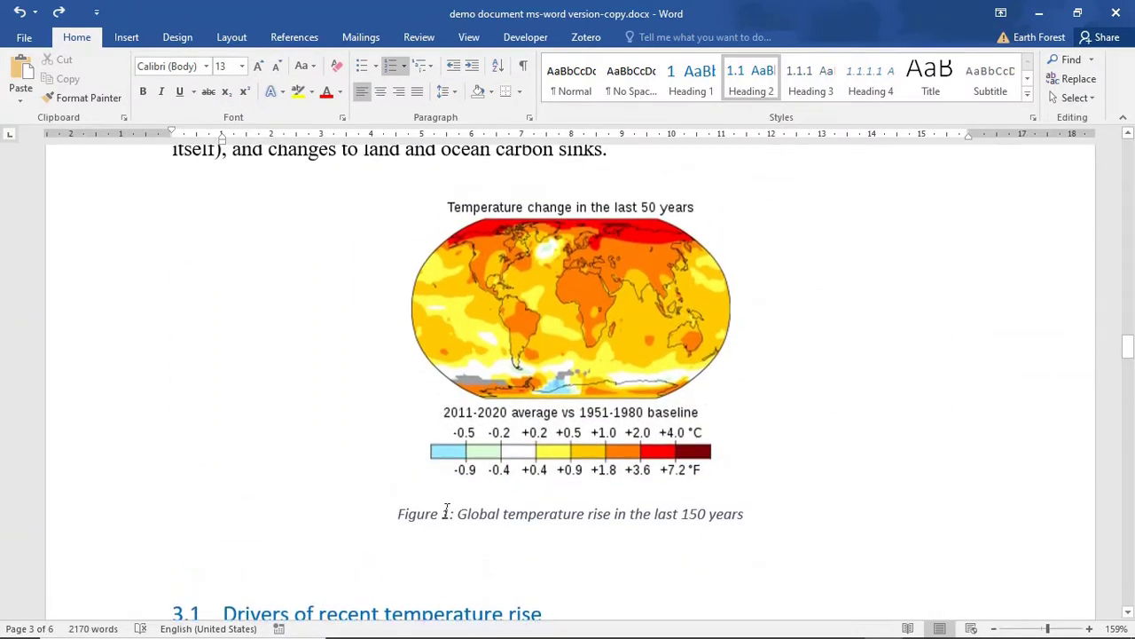
scroll(446, 512, down, 4)
scroll(448, 498, down, 5)
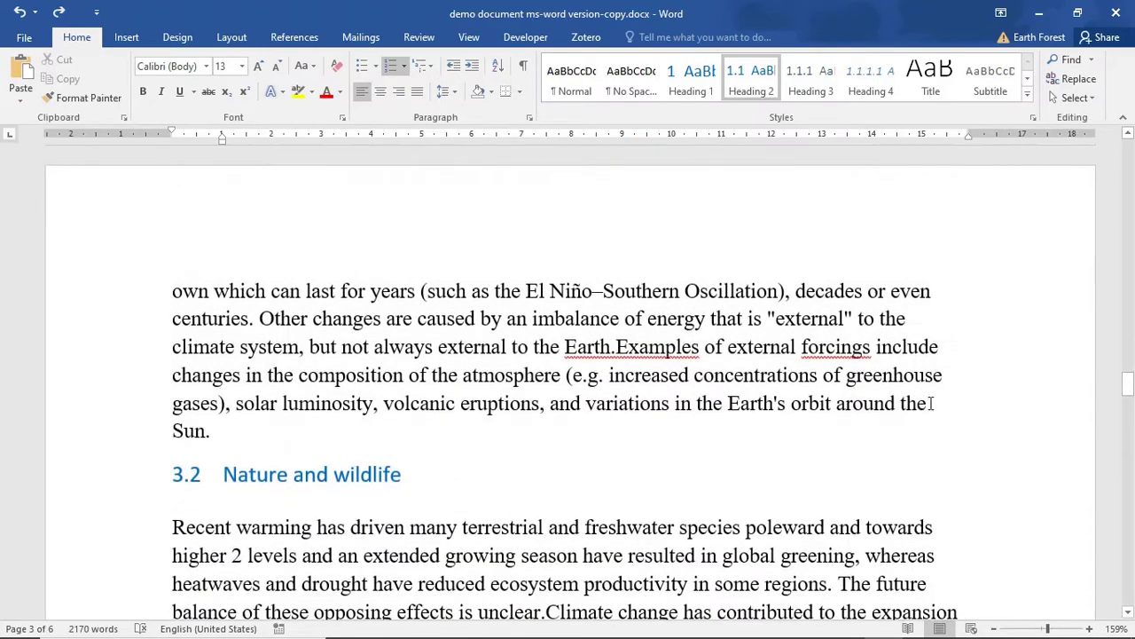
drag(1127, 401, 1128, 581)
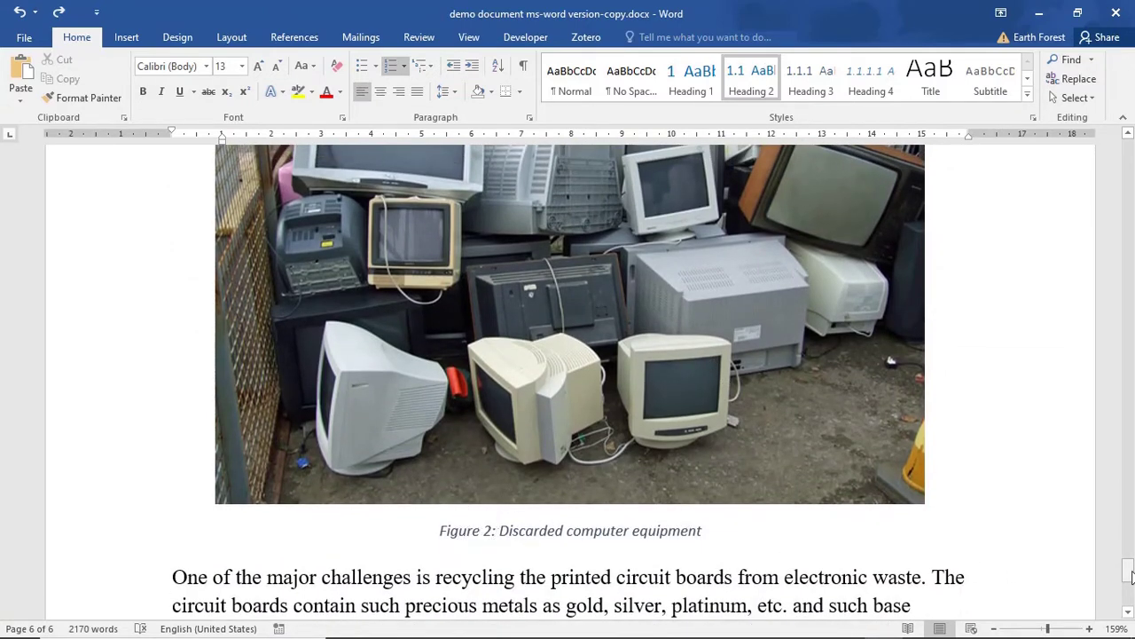
drag(1131, 574, 1117, 151)
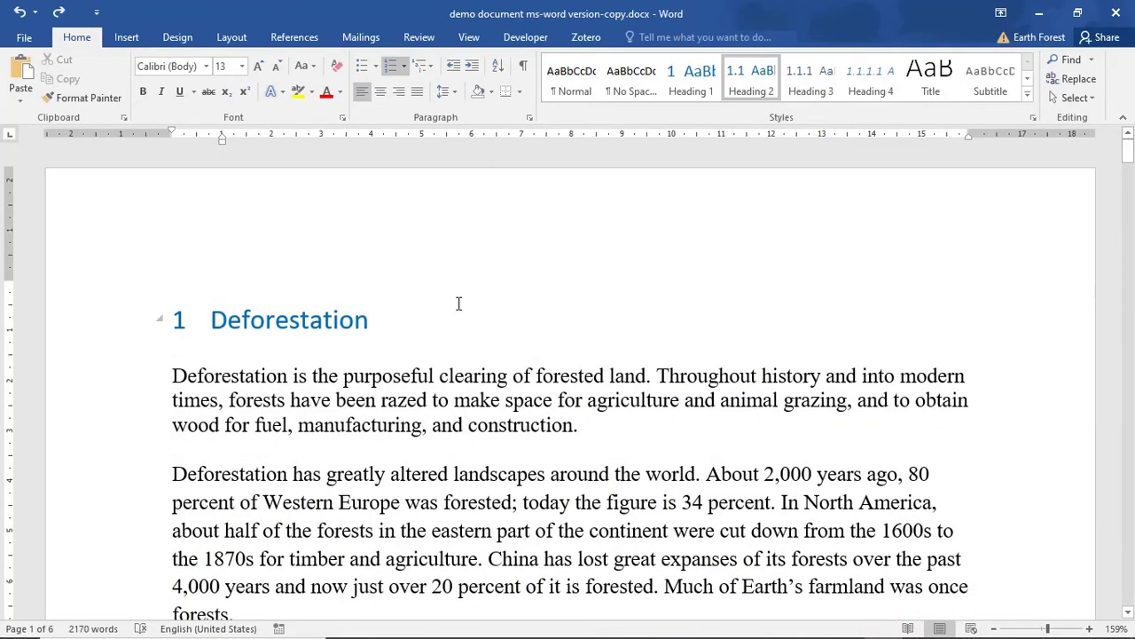
Open the Navigation Pane, go to page 1 and list the document's headings.
click(469, 43)
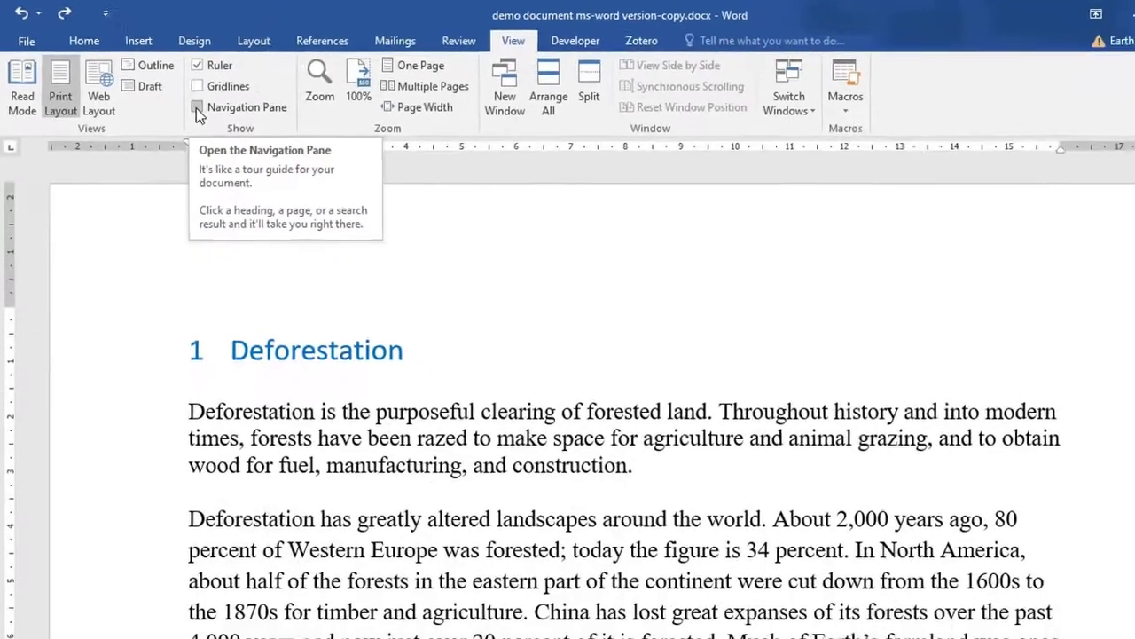
click(251, 138)
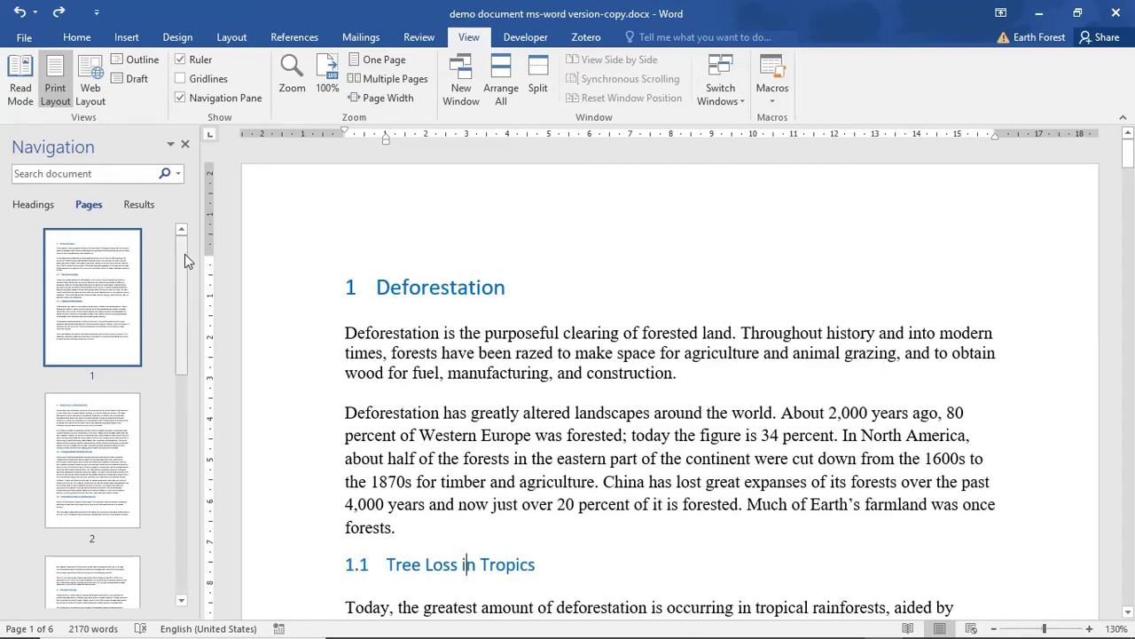
click(89, 319)
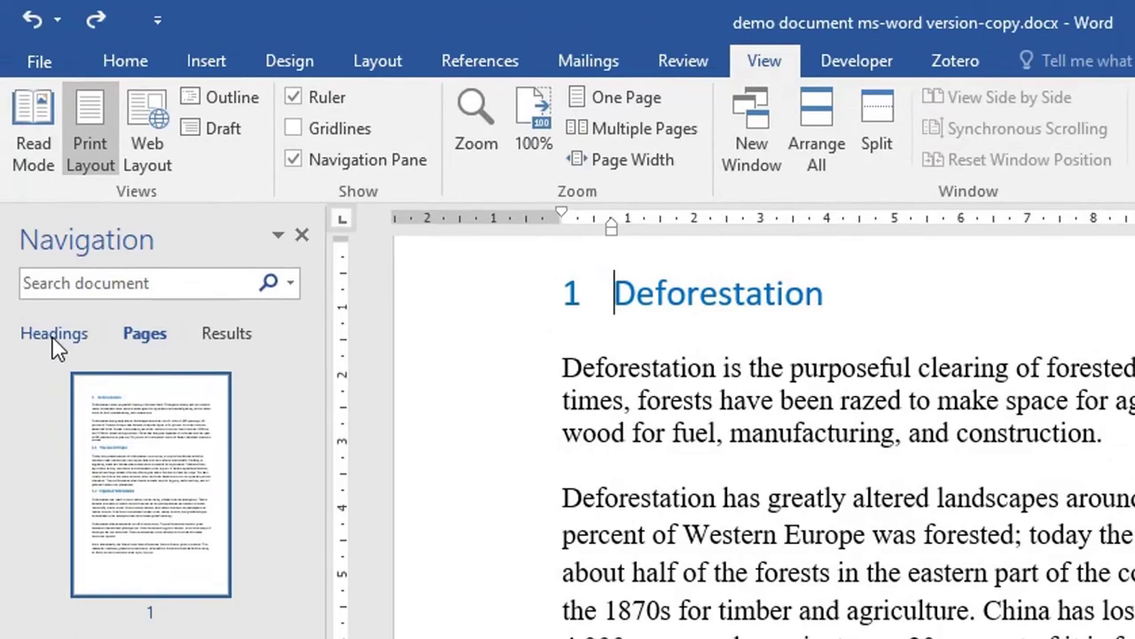
click(53, 341)
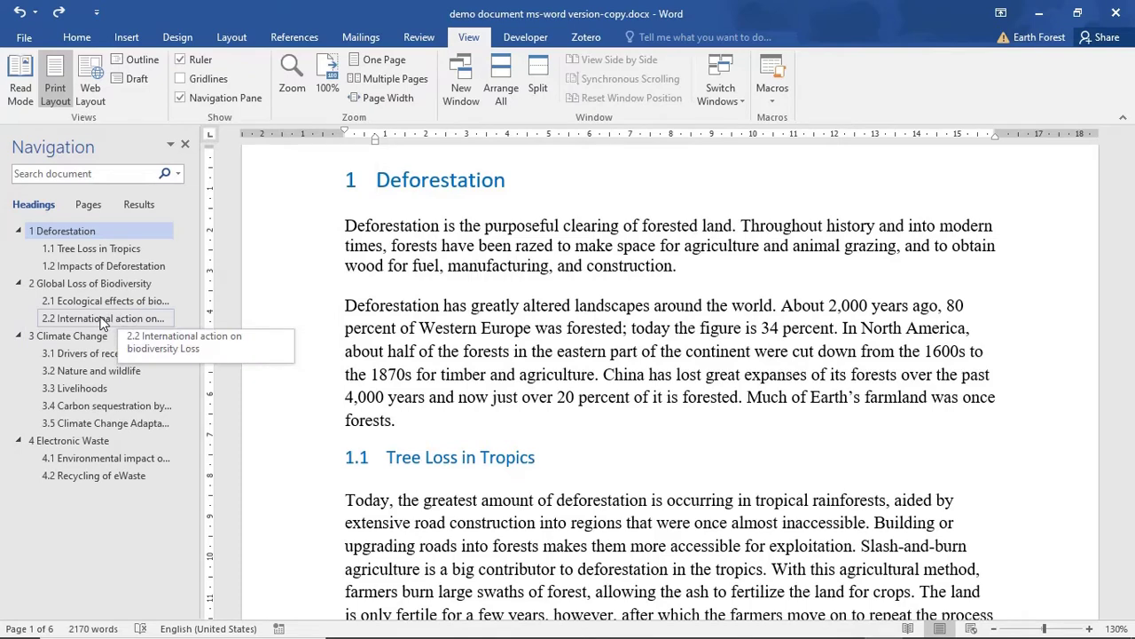
Move the Electronic Waste chapter ahead of Deforestation in the heading list and check its figure caption number.
drag(89, 449, 118, 246)
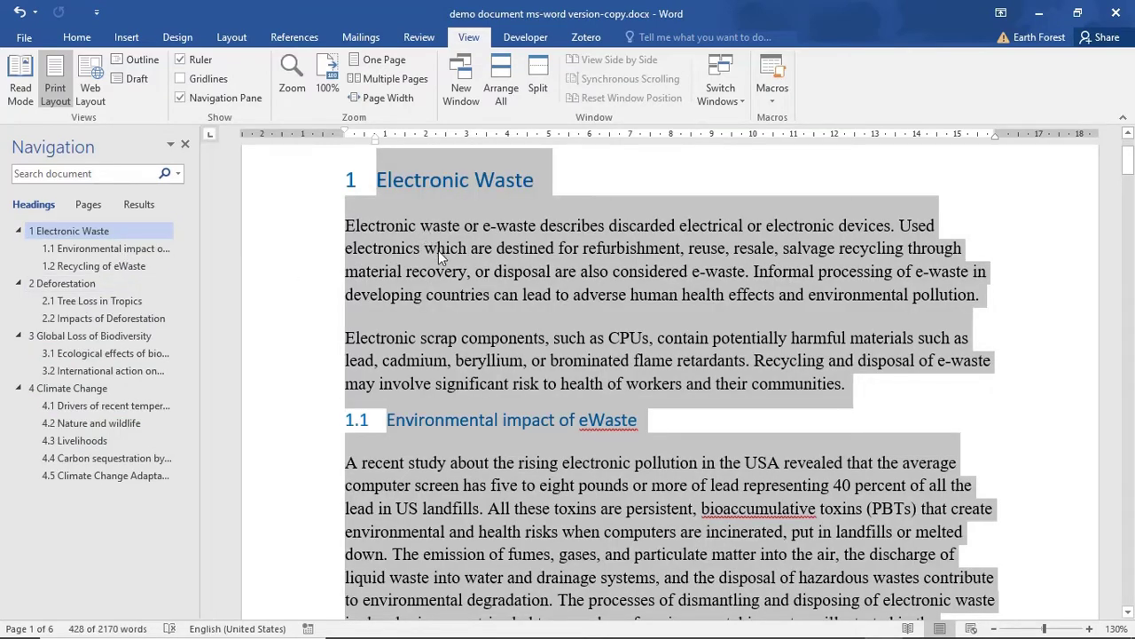
scroll(439, 258, down, 5)
scroll(440, 263, down, 8)
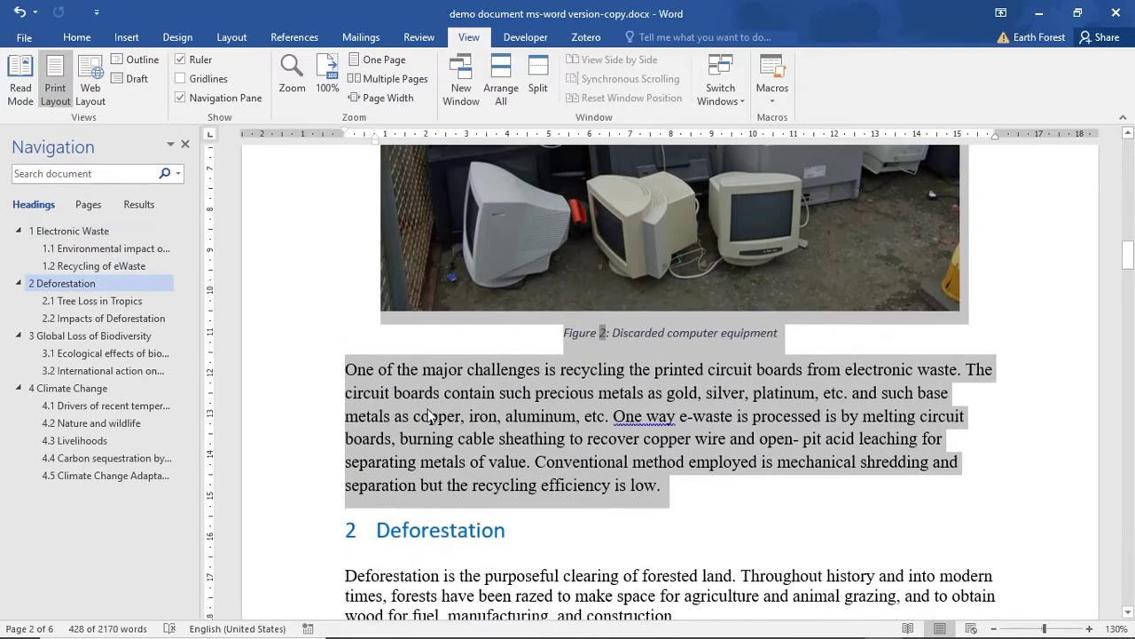
click(429, 417)
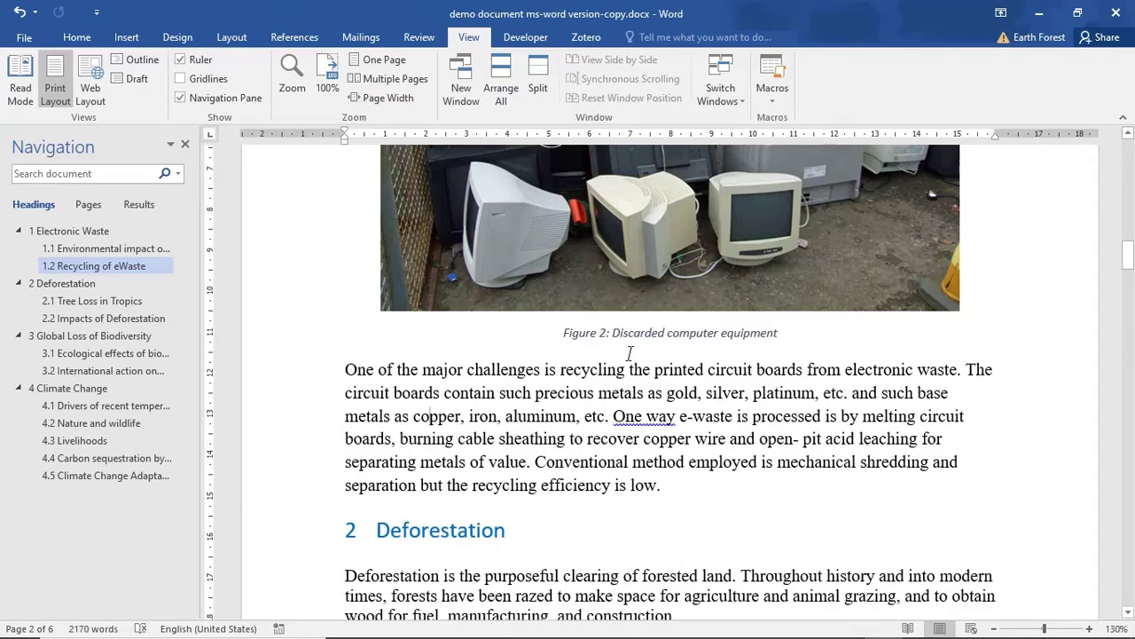
Move the Electronic Waste chapter after Climate Change in the heading list and check its subheading and figure caption numbers.
scroll(630, 354, down, 5)
scroll(630, 354, up, 5)
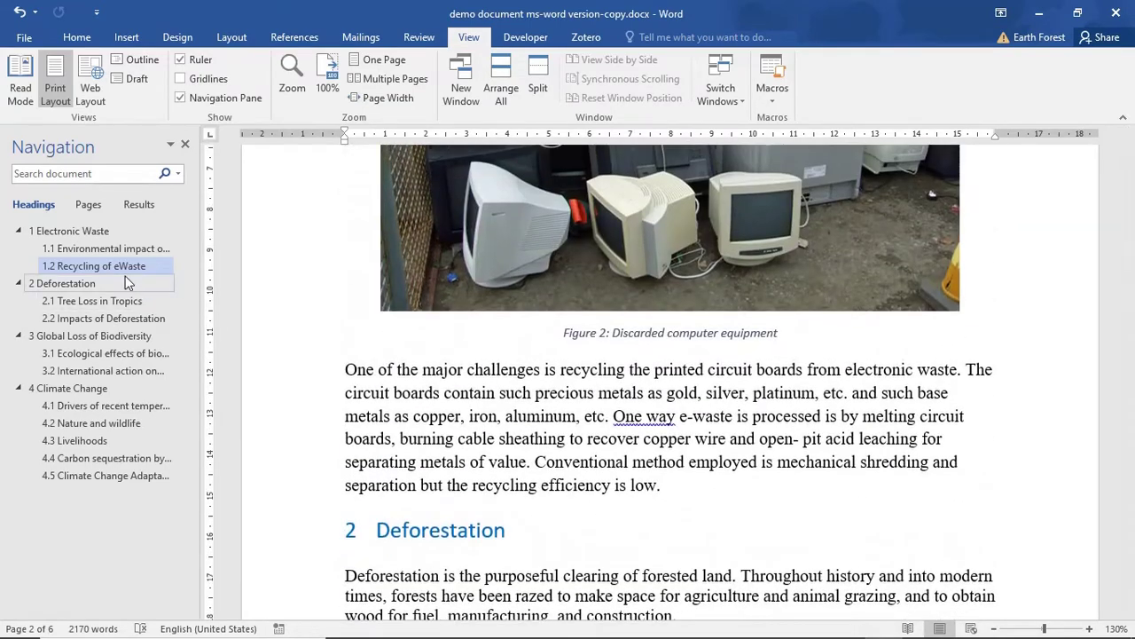
drag(144, 277, 78, 455)
drag(70, 499, 93, 479)
scroll(470, 267, up, 10)
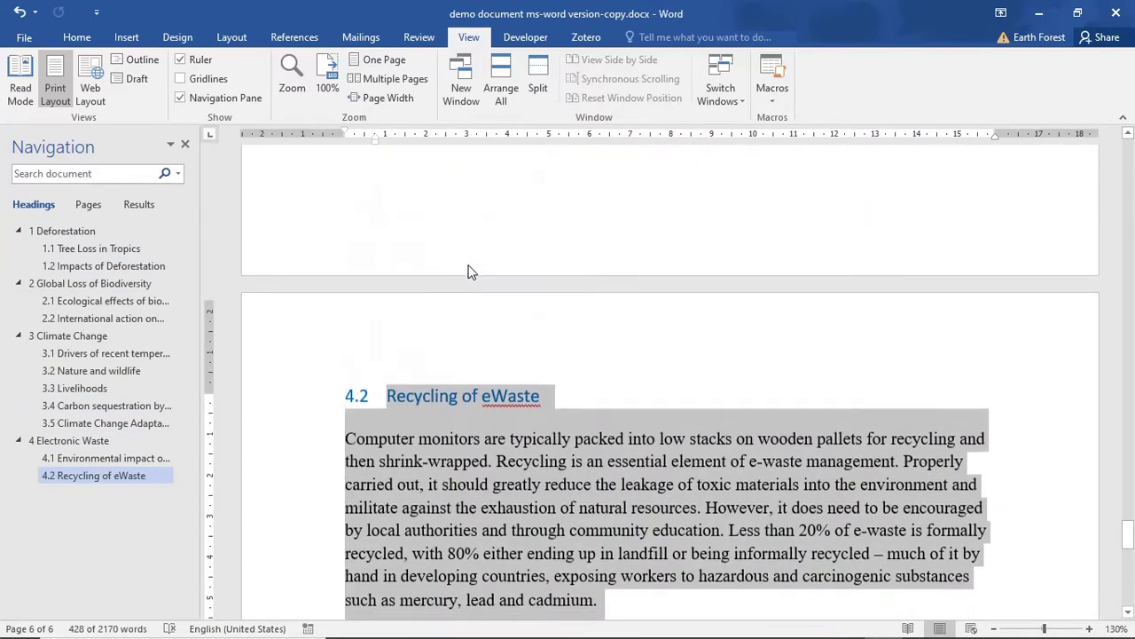
scroll(466, 268, down, 15)
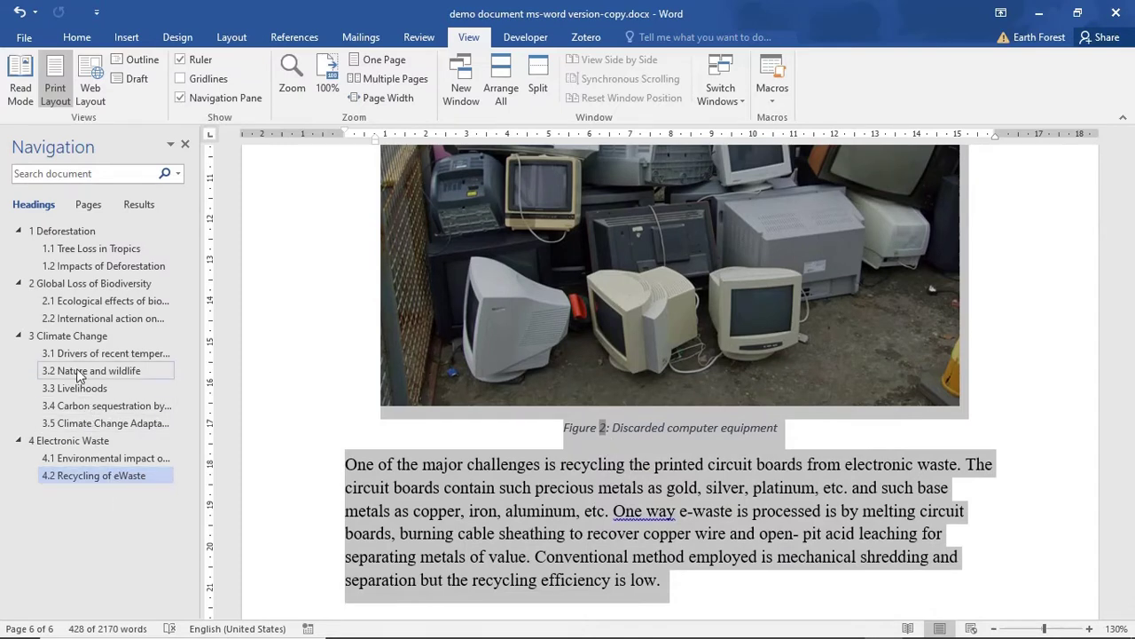
Move Nature and wildlife below Livelihoods in the heading list, and move the Electronic Waste chapter ahead of Deforestation.
drag(78, 372, 80, 397)
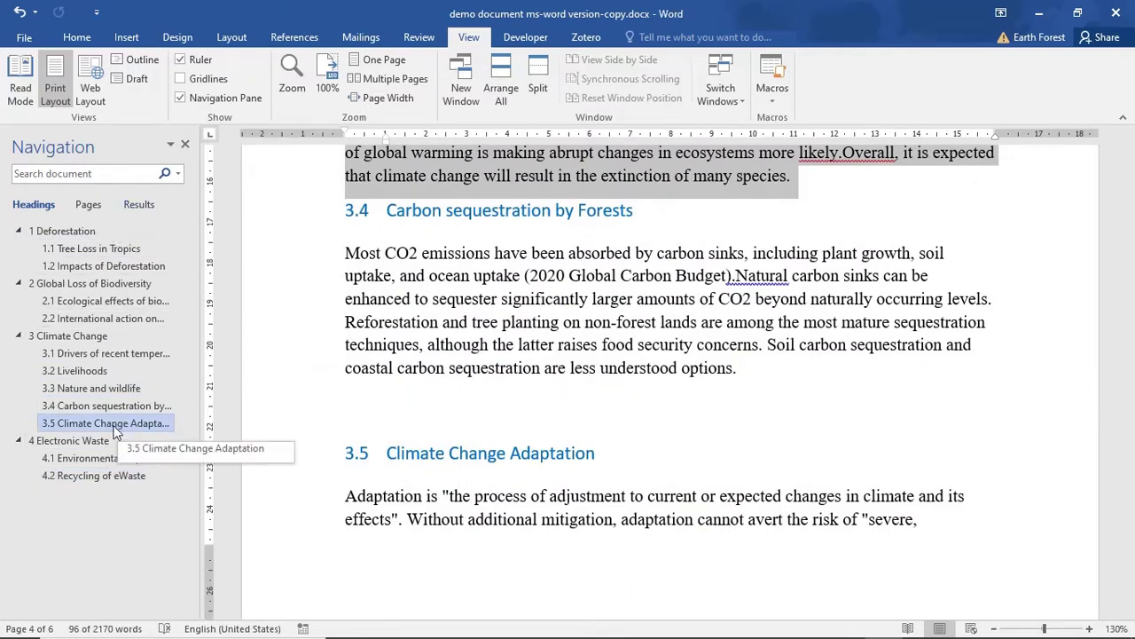
click(87, 479)
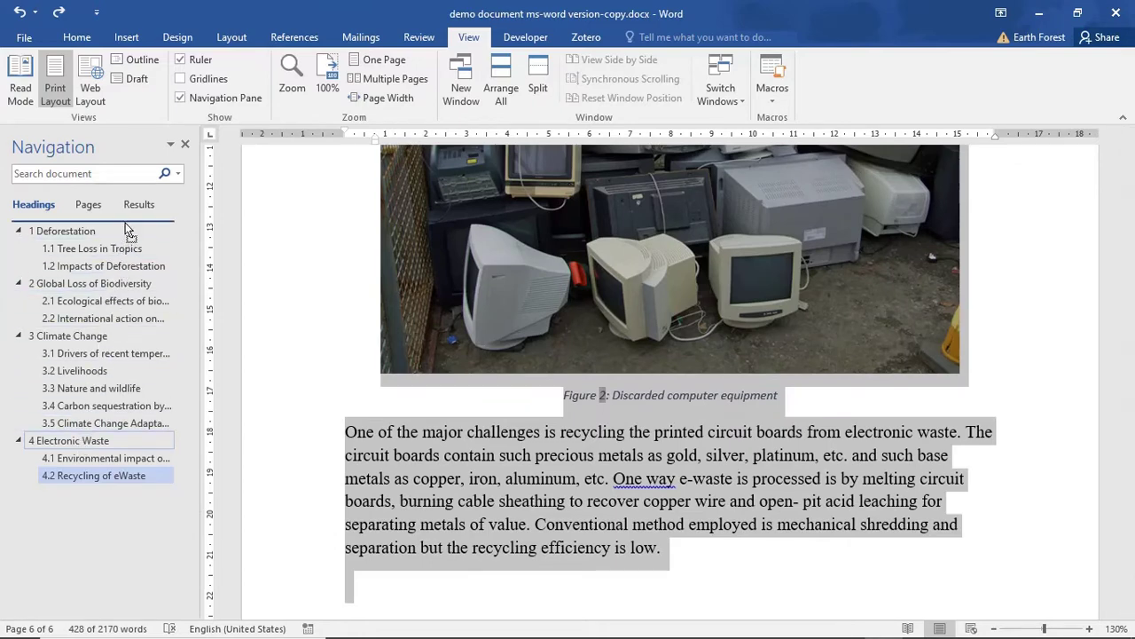
drag(126, 231, 127, 229)
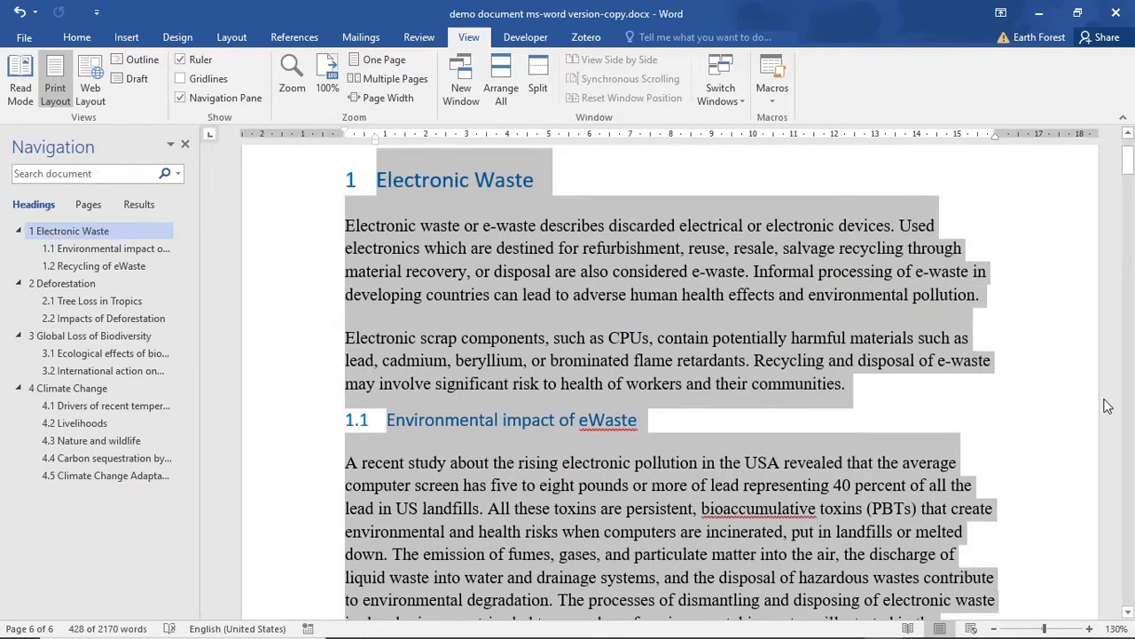
Examine the heading and figure numbering from page 1 through Climate Change, and return to the Discarded computer equipment caption.
drag(1128, 161, 1128, 151)
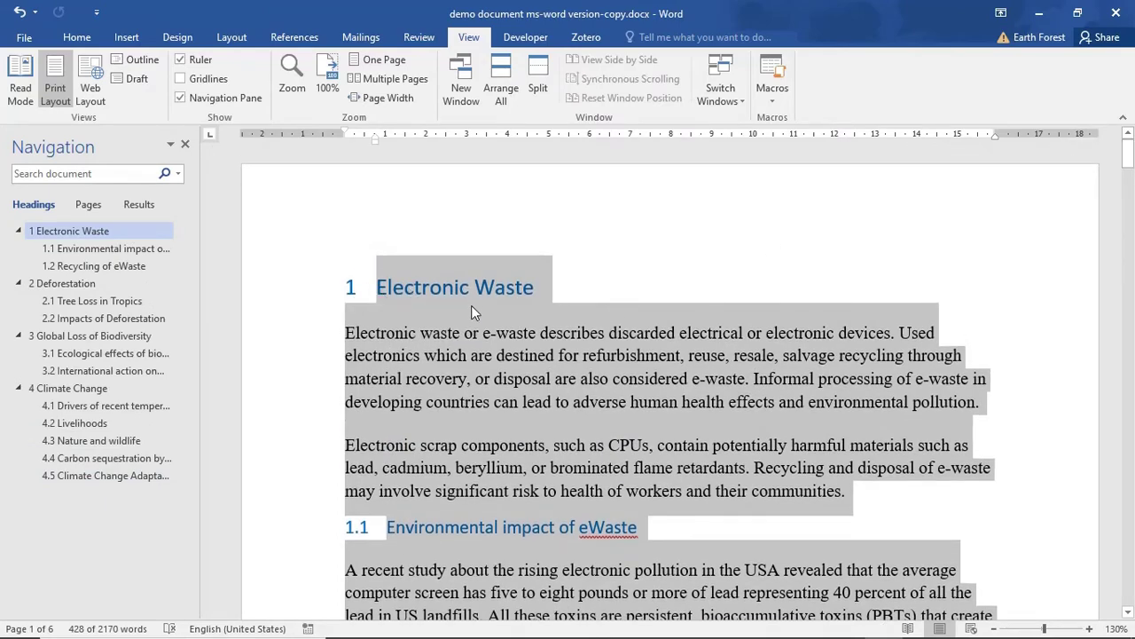
scroll(469, 310, down, 6)
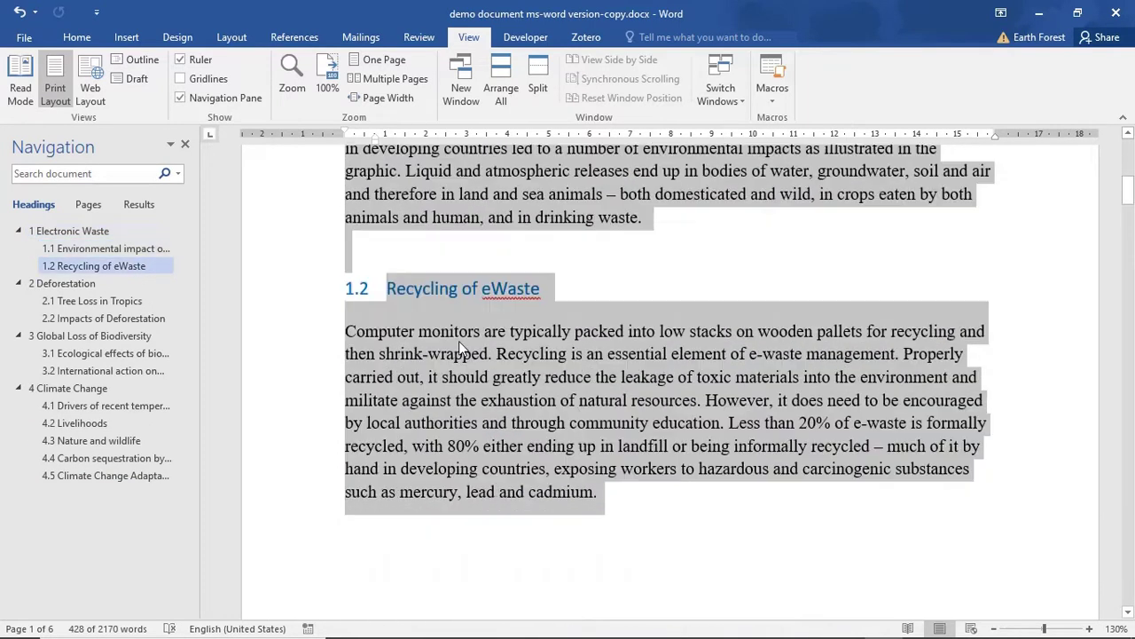
scroll(459, 341, down, 10)
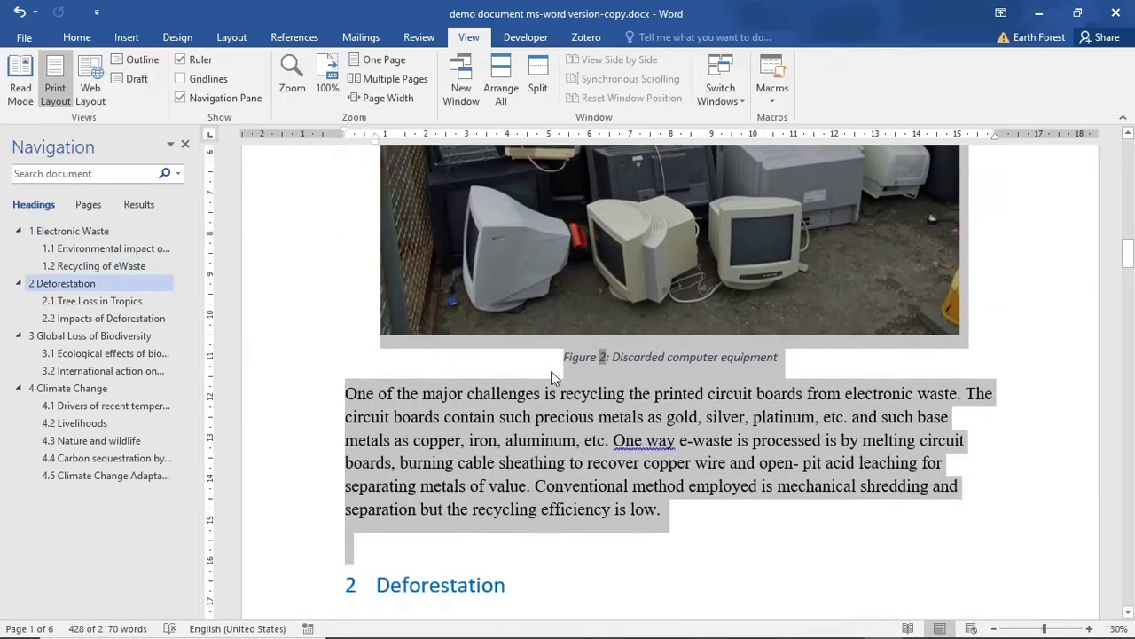
click(529, 366)
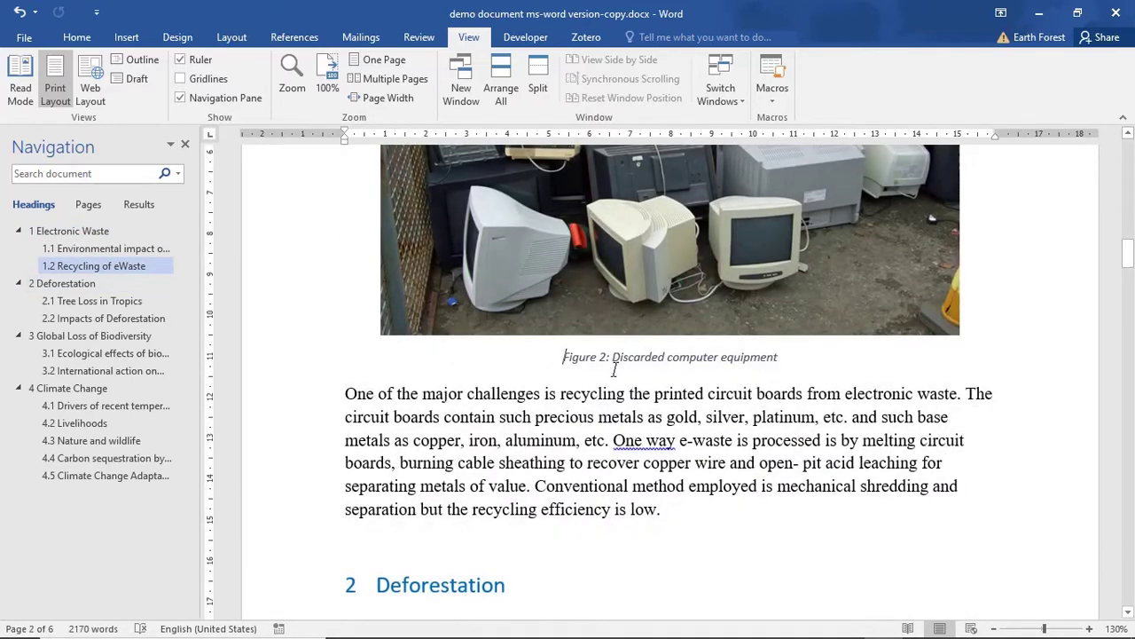
scroll(613, 370, down, 1)
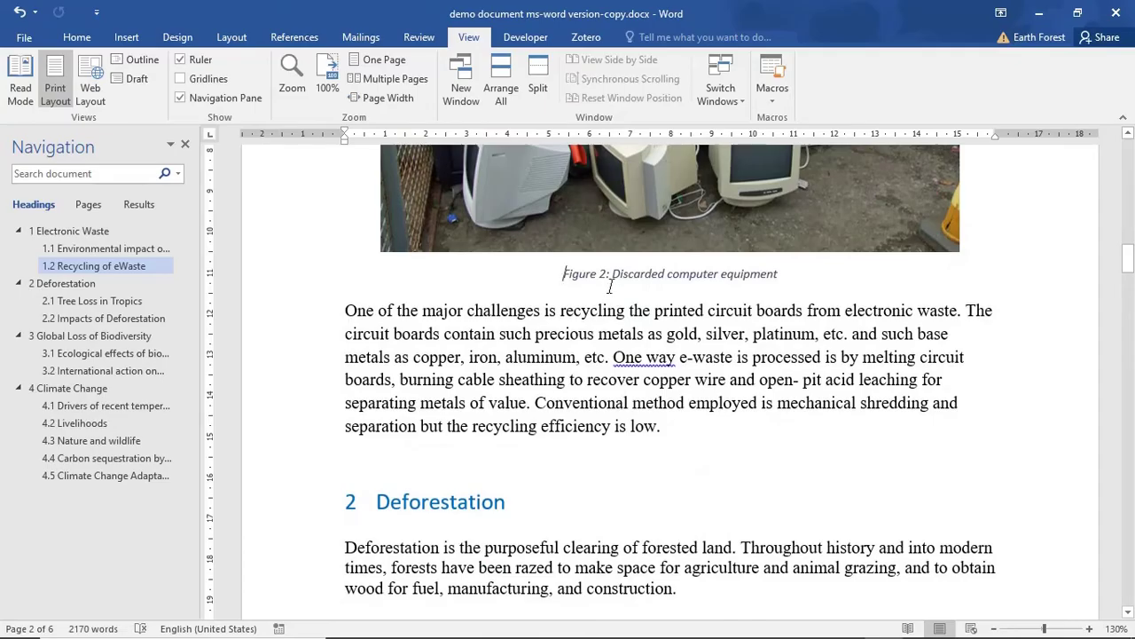
scroll(621, 301, down, 15)
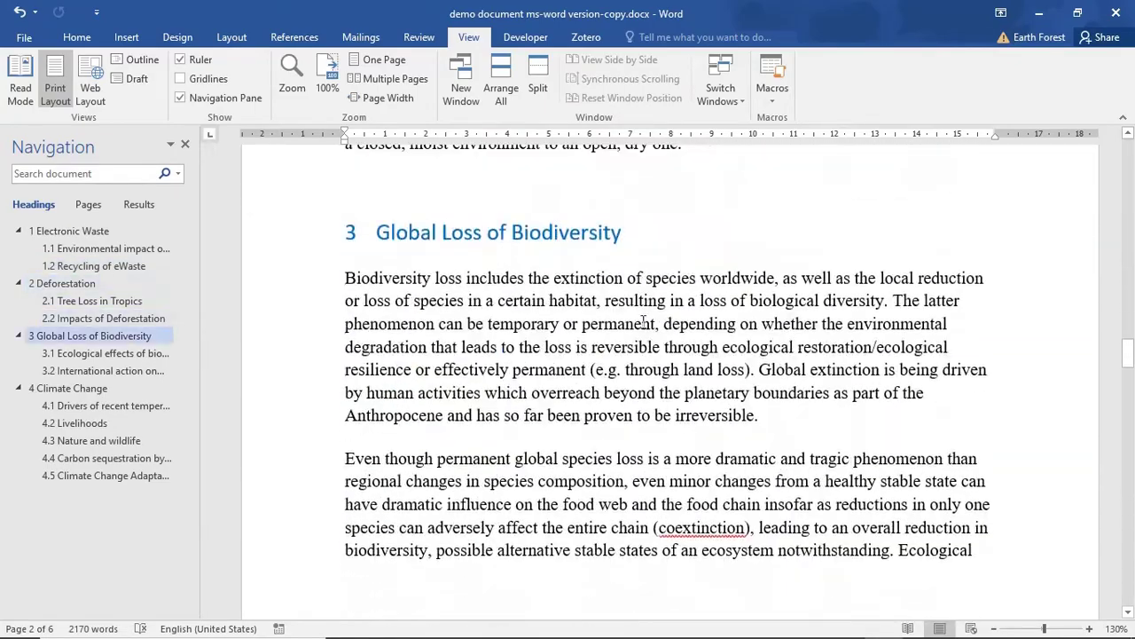
scroll(643, 323, down, 15)
scroll(643, 323, down, 10)
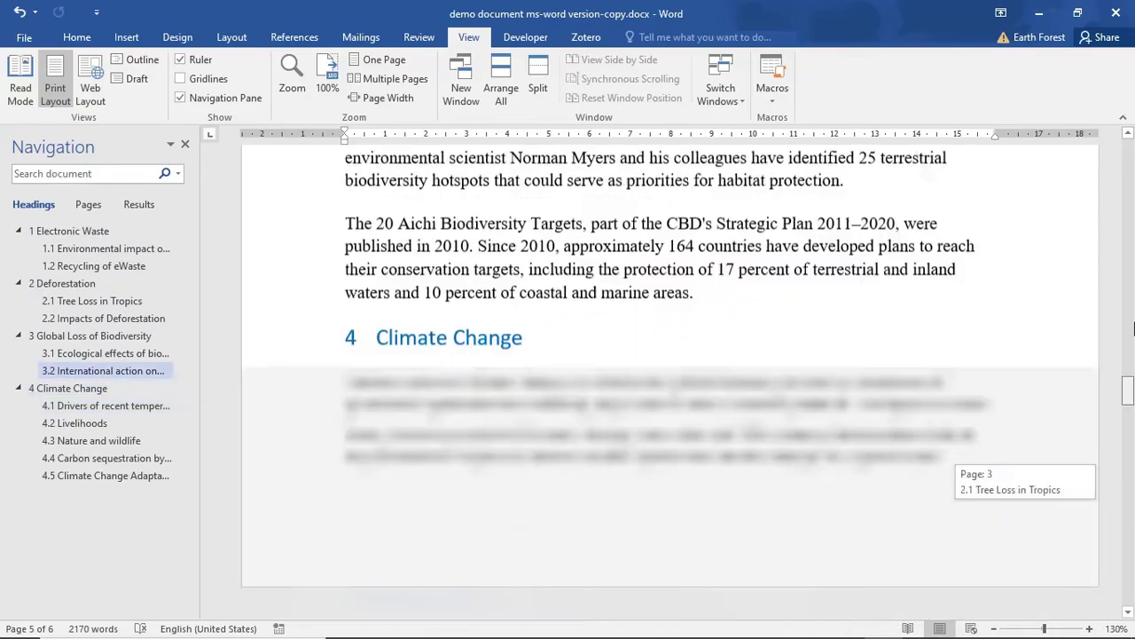
drag(1126, 485, 1125, 261)
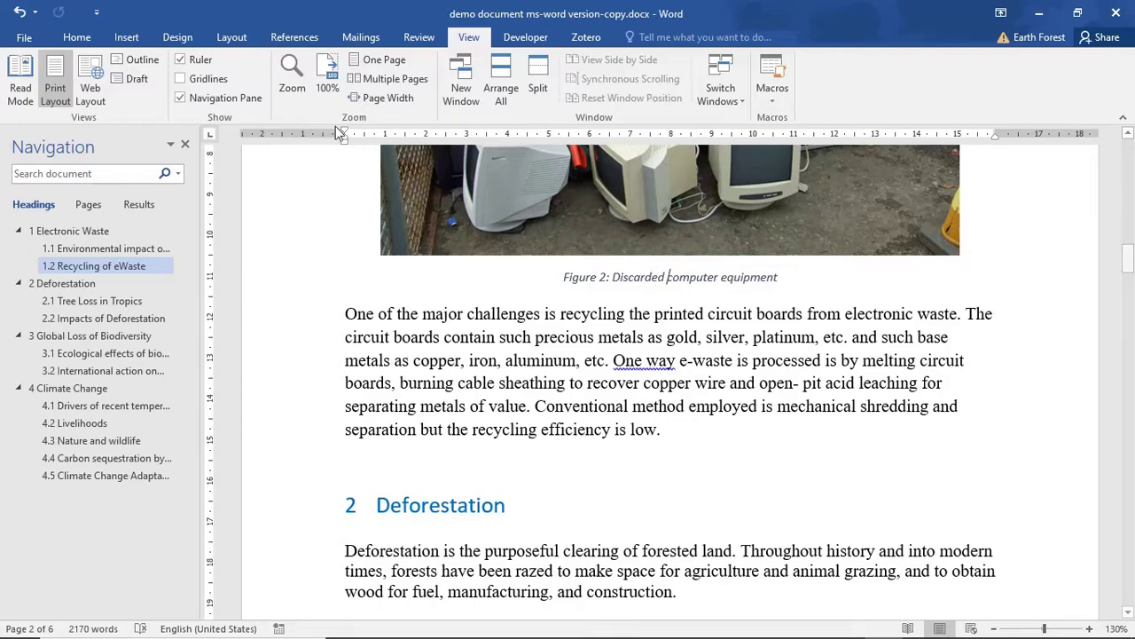
Select all text with formatting similar to the Discarded computer equipment caption and check the selection in the Climate Change chapter.
click(76, 36)
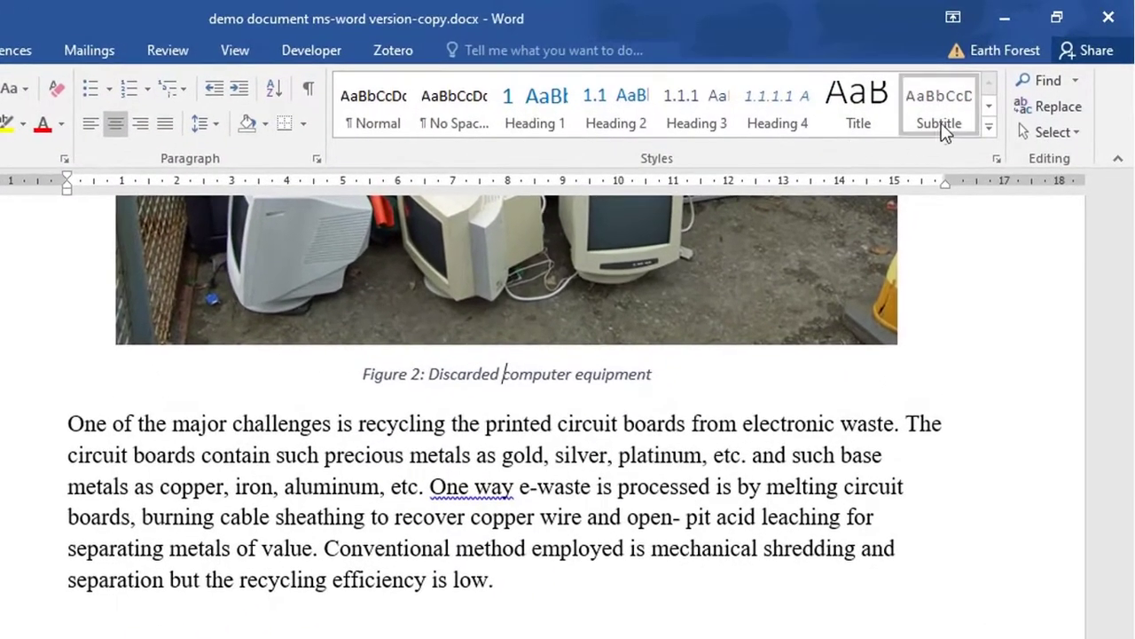
click(1077, 132)
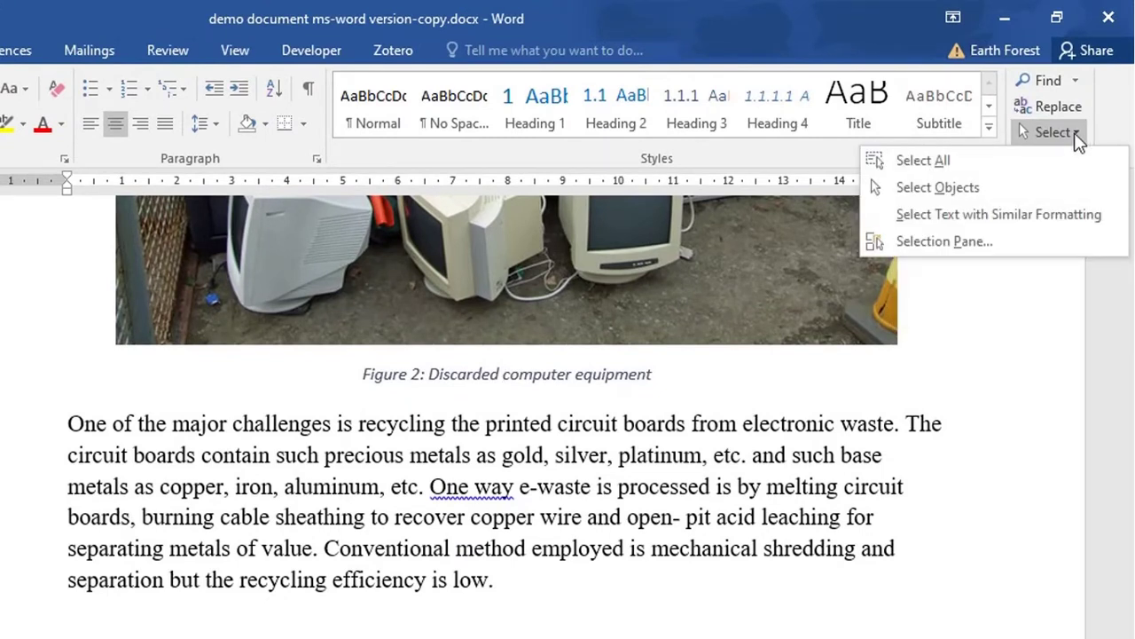
click(1076, 135)
click(1075, 135)
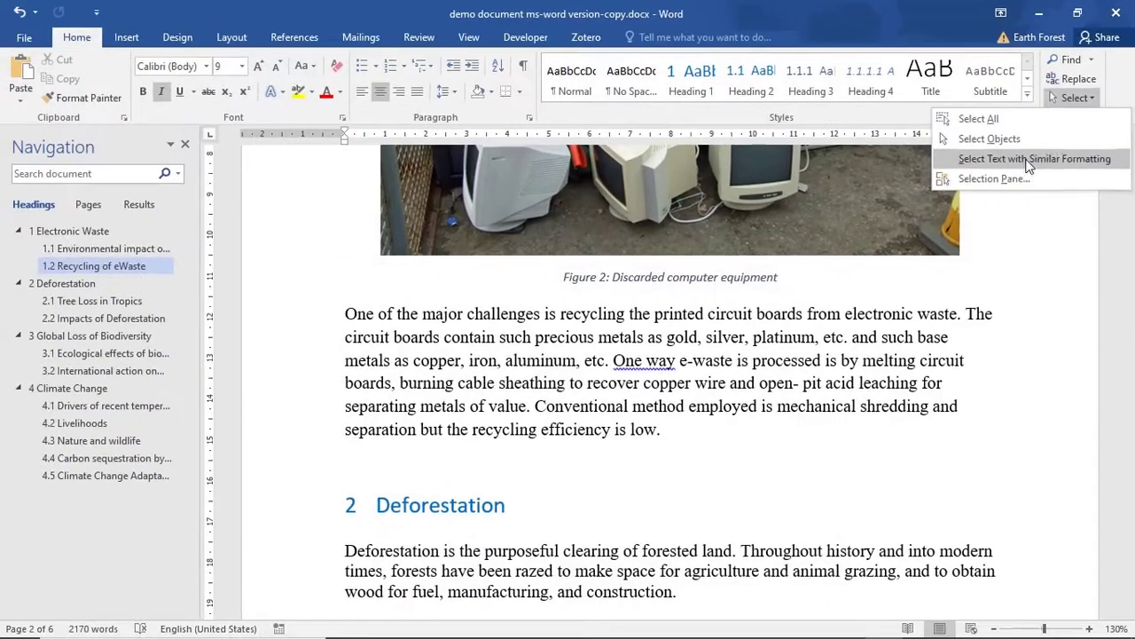
click(991, 217)
scroll(755, 297, down, 10)
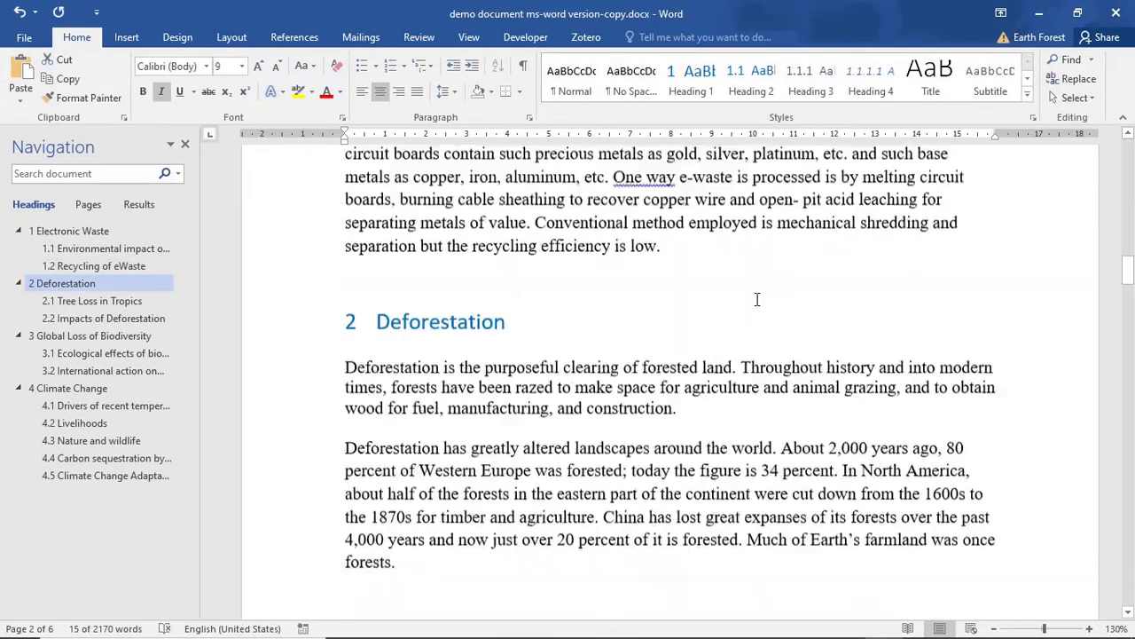
scroll(756, 298, down, 15)
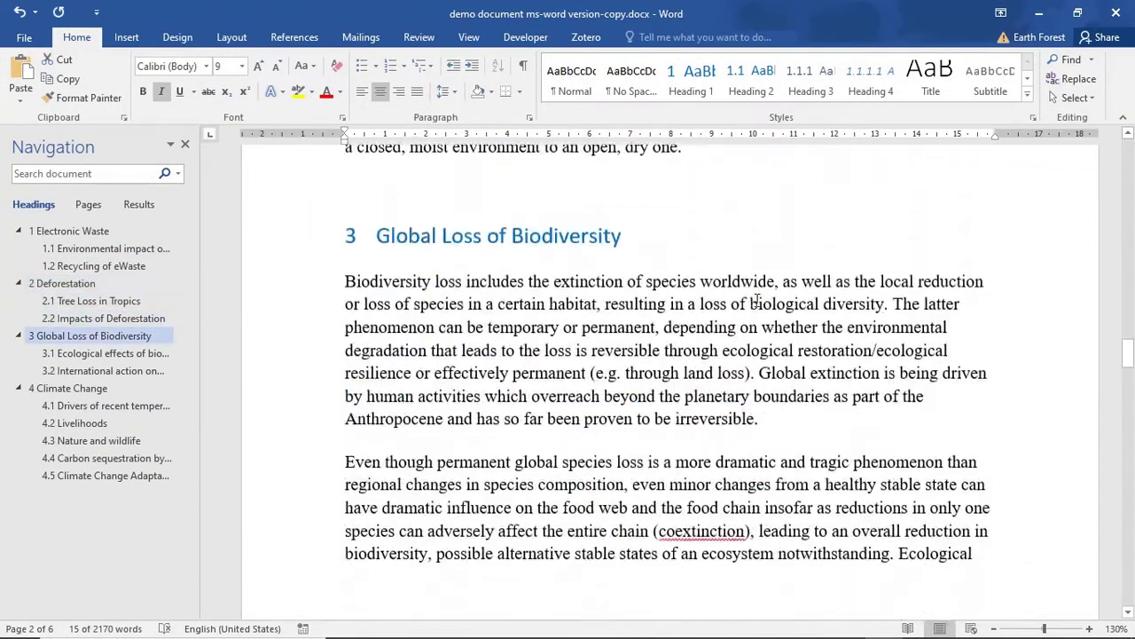
scroll(758, 296, down, 15)
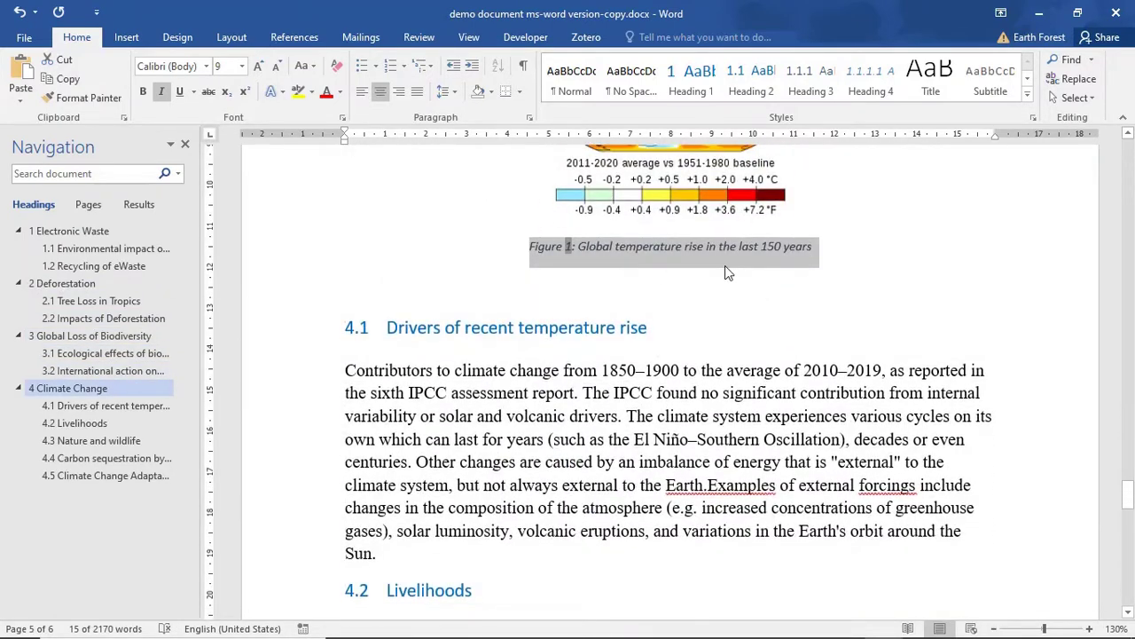
Update the number fields of all selected figure captions, clear the selection and review the captions further down.
drag(1129, 495, 1129, 251)
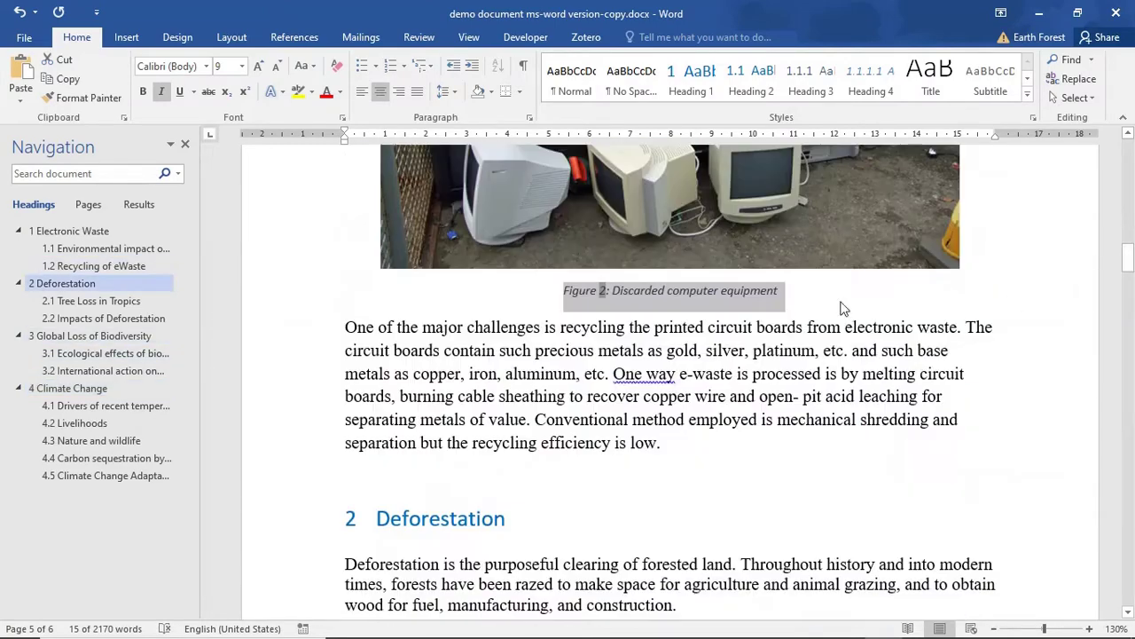
right_click(679, 293)
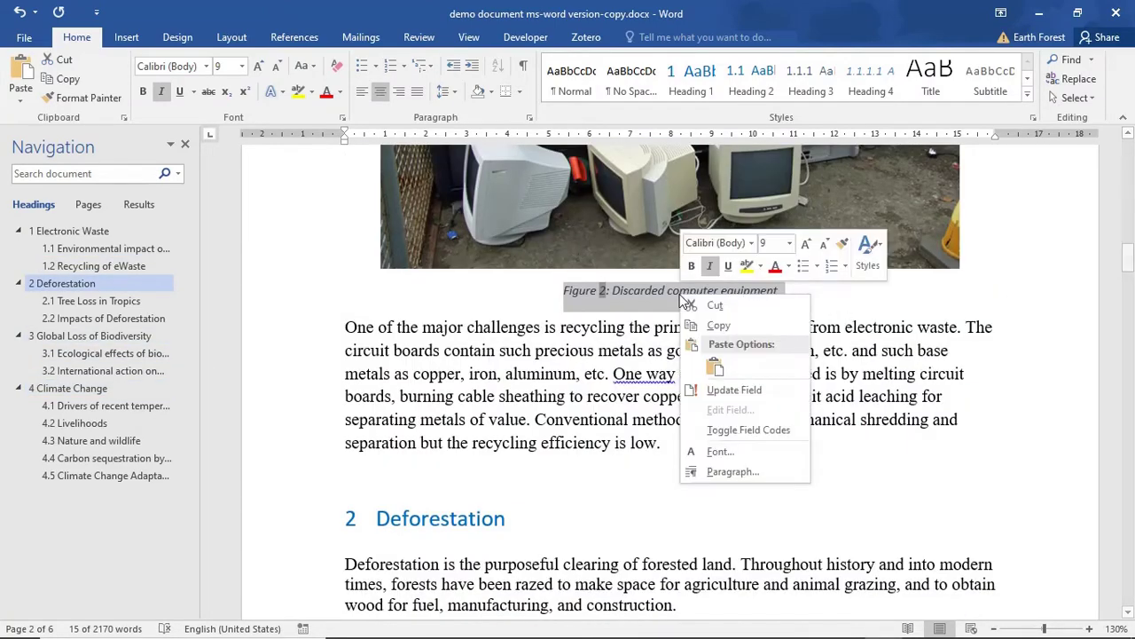
click(731, 396)
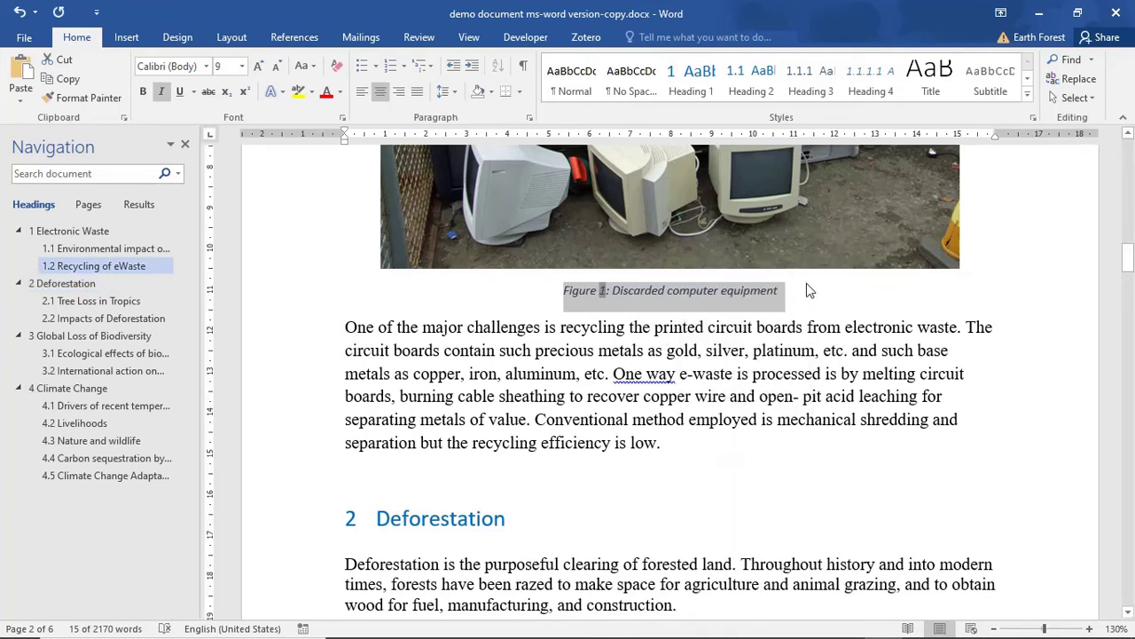
click(665, 296)
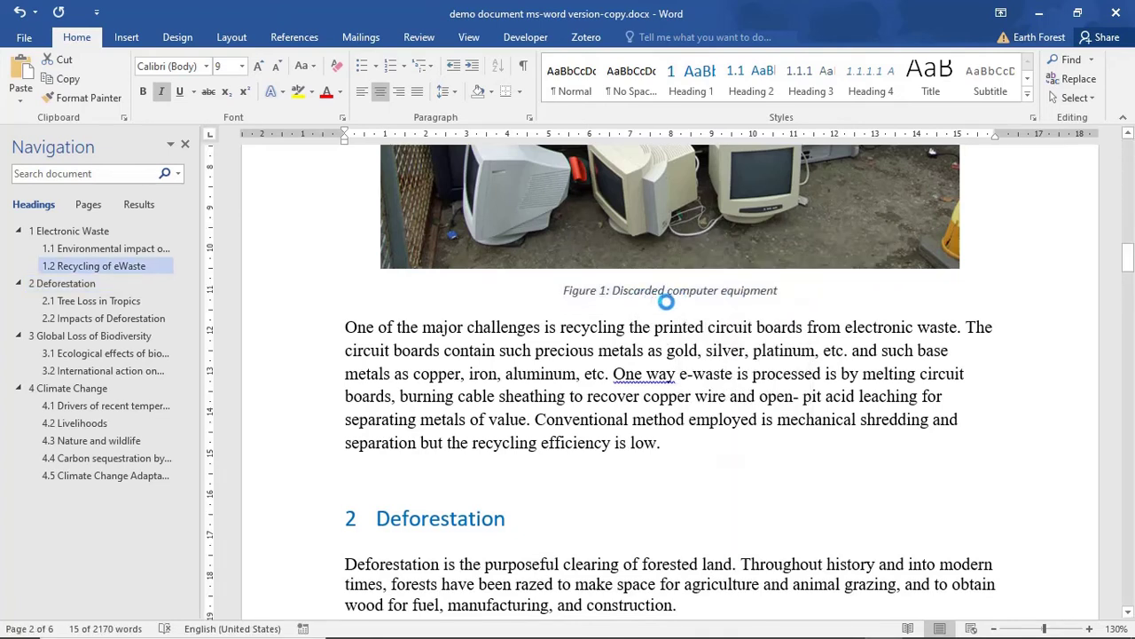
click(752, 473)
scroll(745, 452, down, 15)
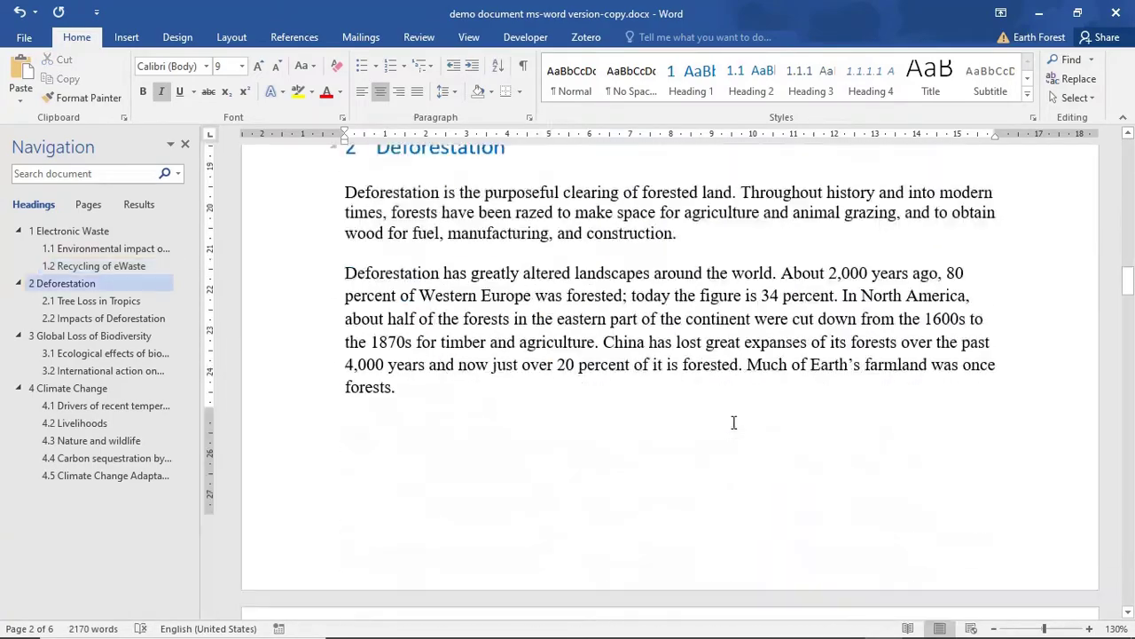